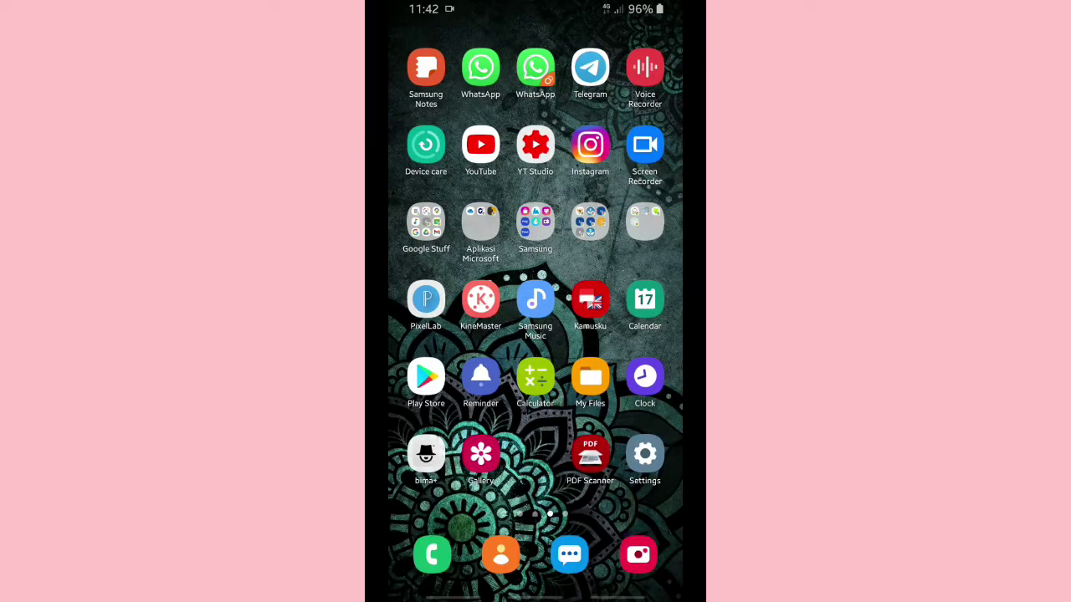
Launch Telegram from the Android home screen to show its chat list
scroll(604, 447, down, 1)
scroll(602, 432, up, 1)
click(602, 75)
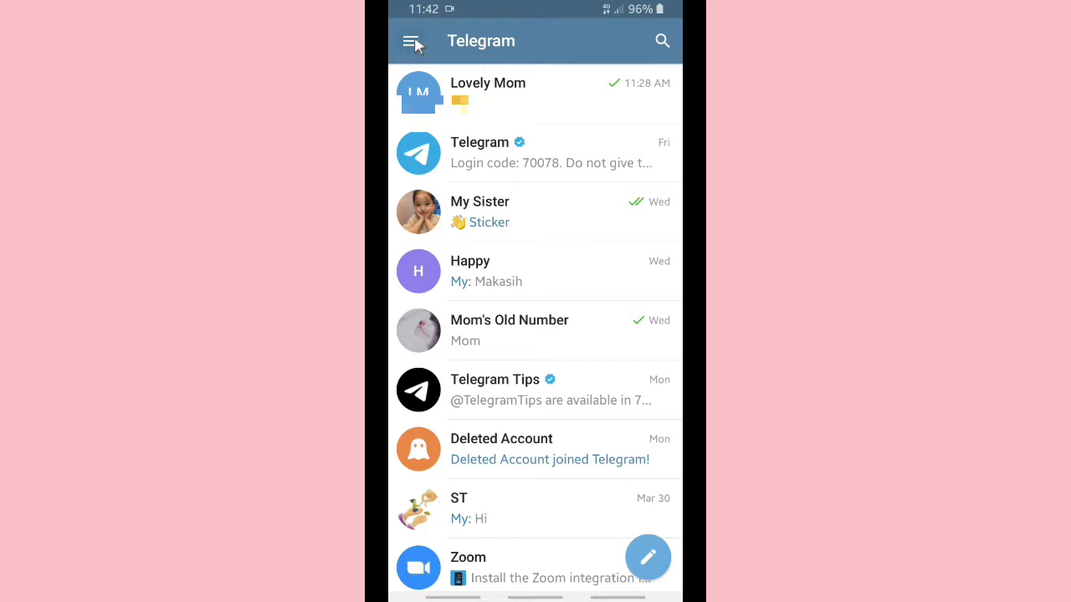
Go to Settings > Notifications and Sounds > Private Chats notification settings
click(412, 42)
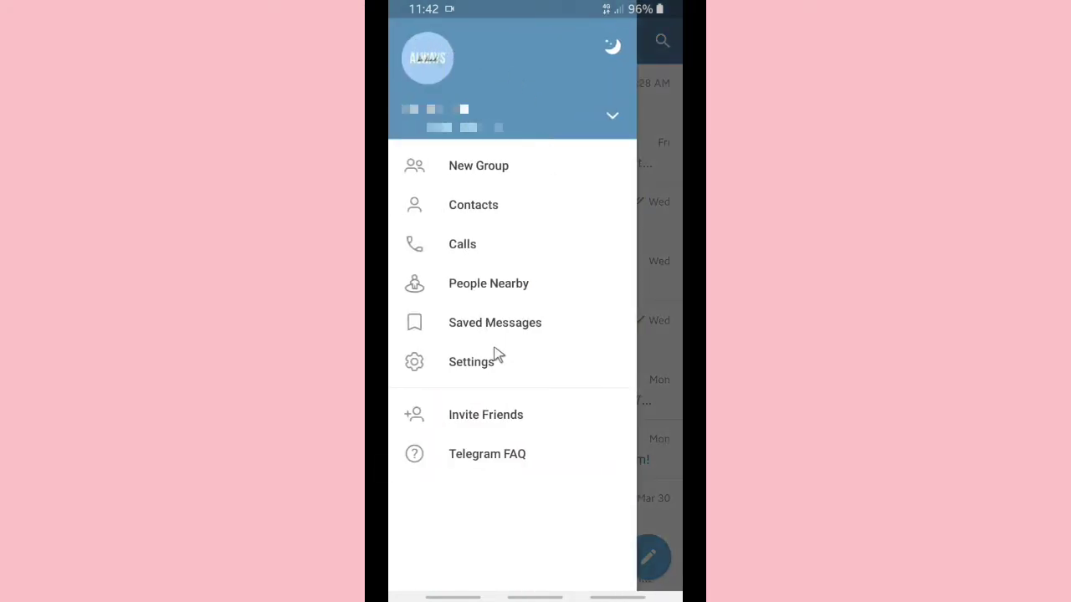
click(473, 368)
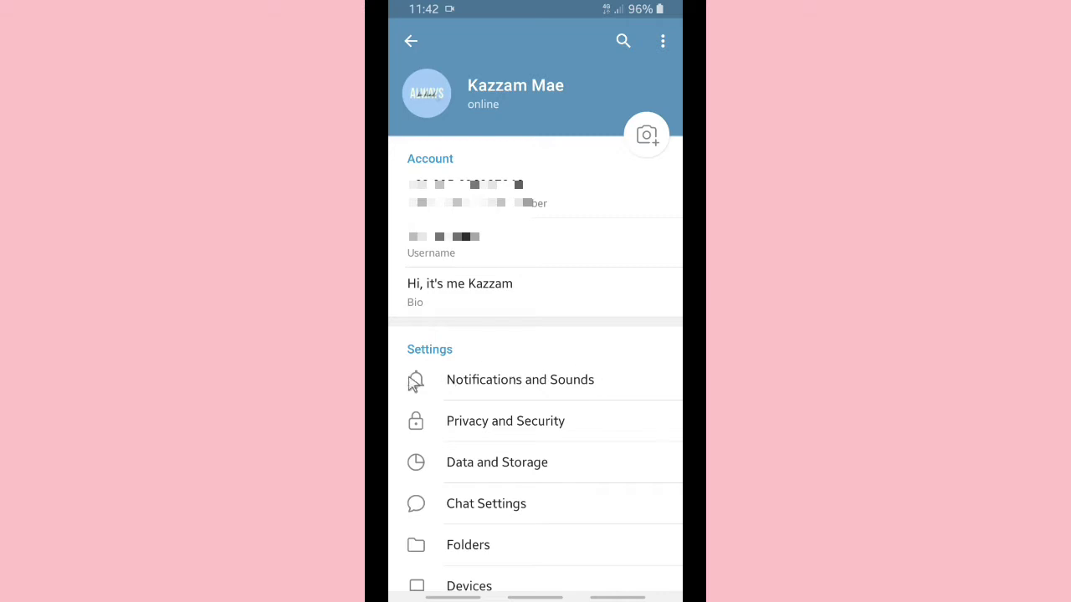
click(562, 391)
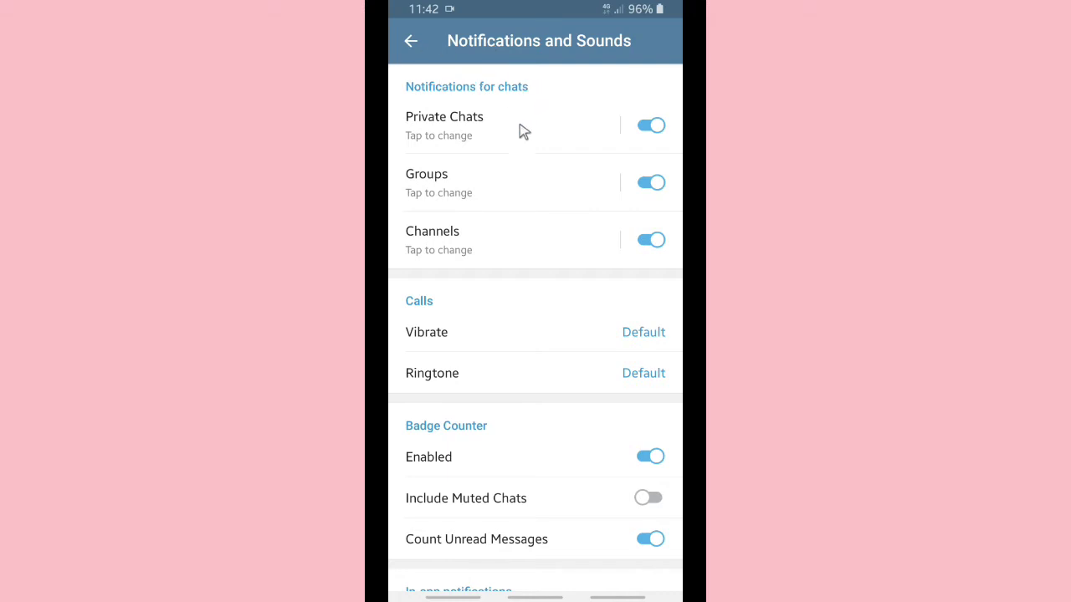
click(485, 142)
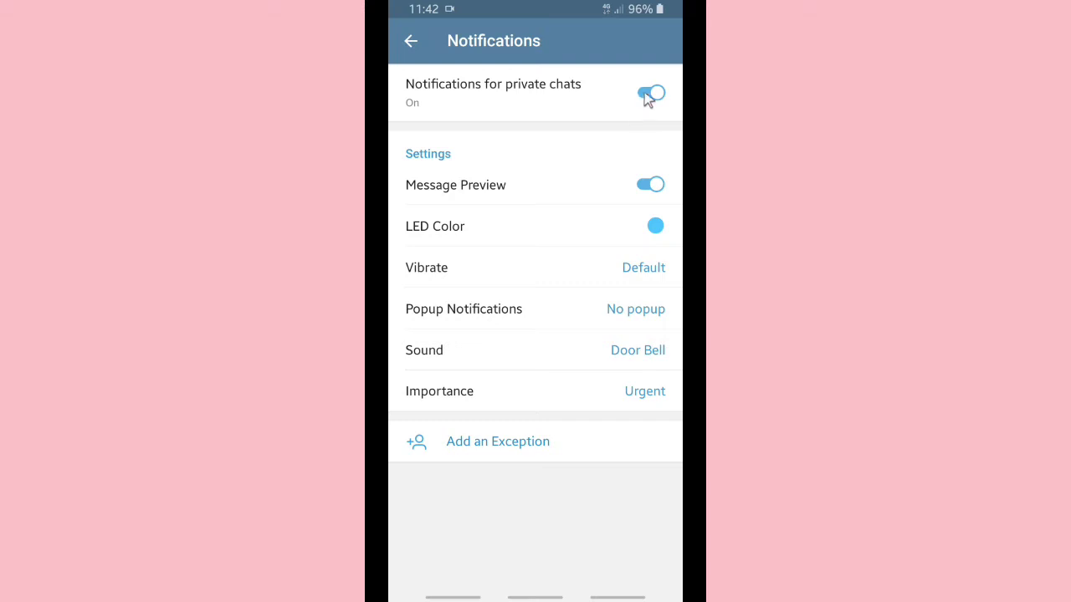
Keep private-chat notifications turned on and switch off Message Preview
click(652, 94)
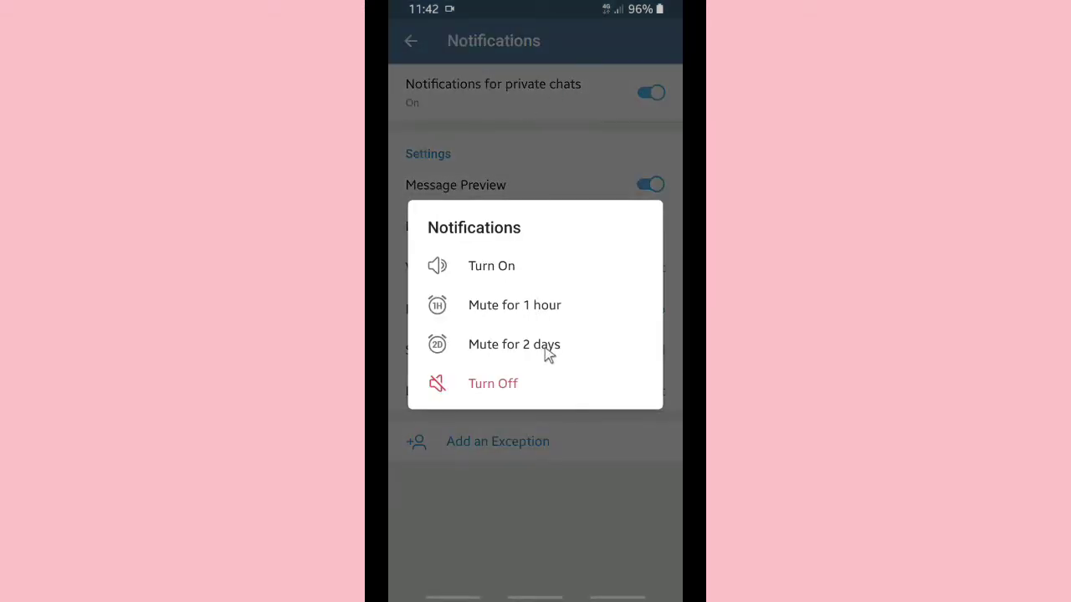
click(510, 269)
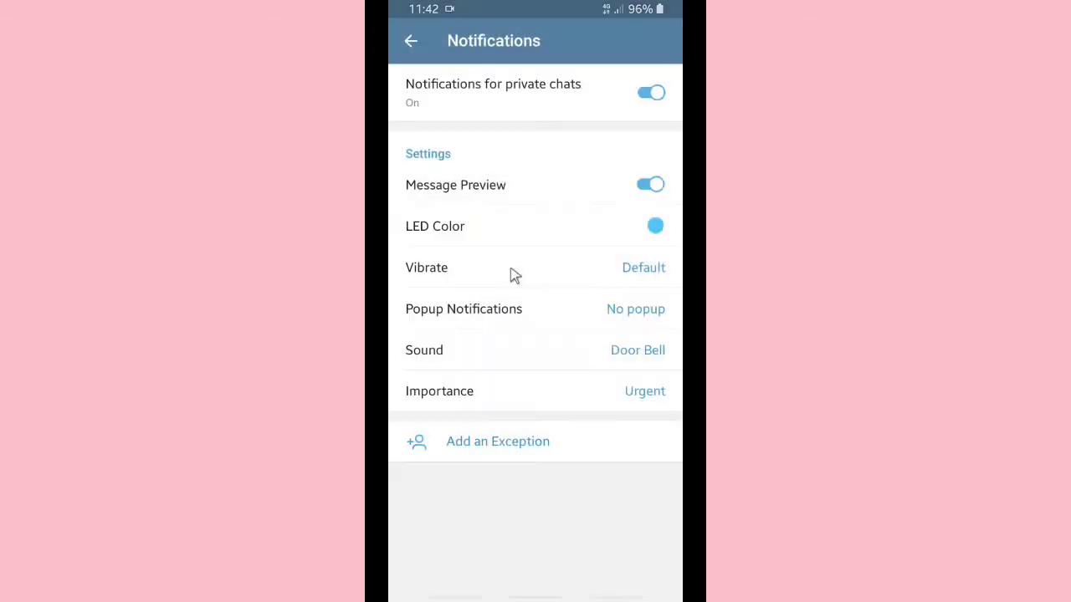
click(593, 190)
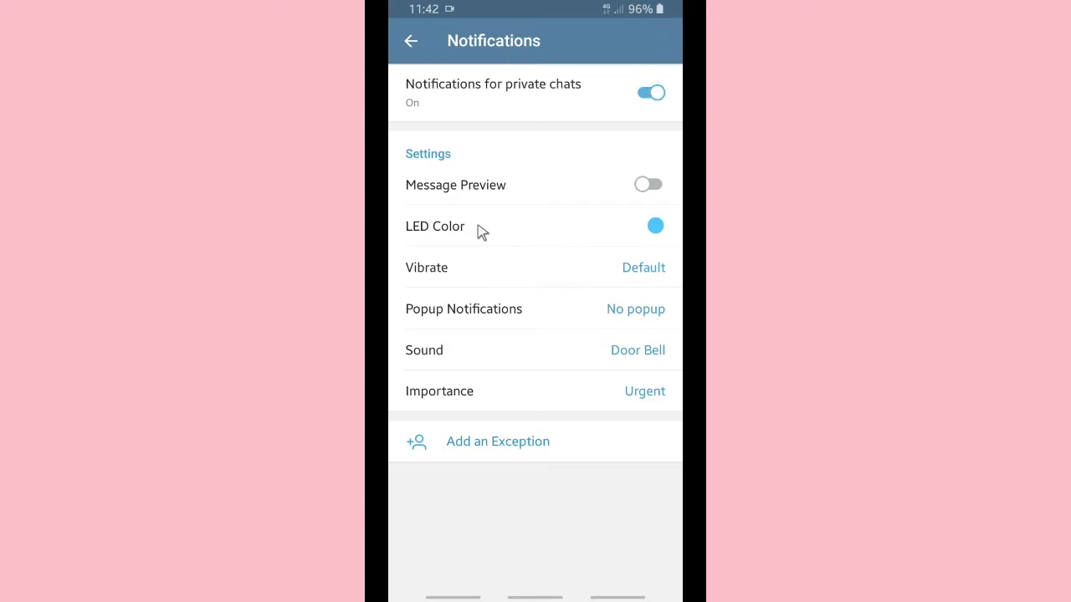
Set the private-chat notification LED colour to Green
click(589, 231)
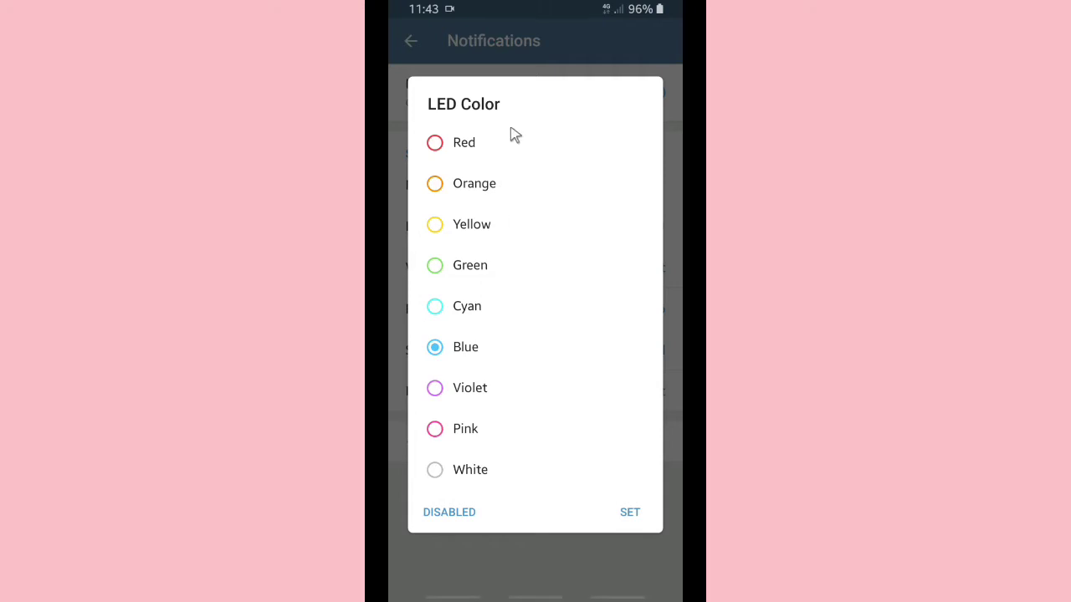
click(474, 268)
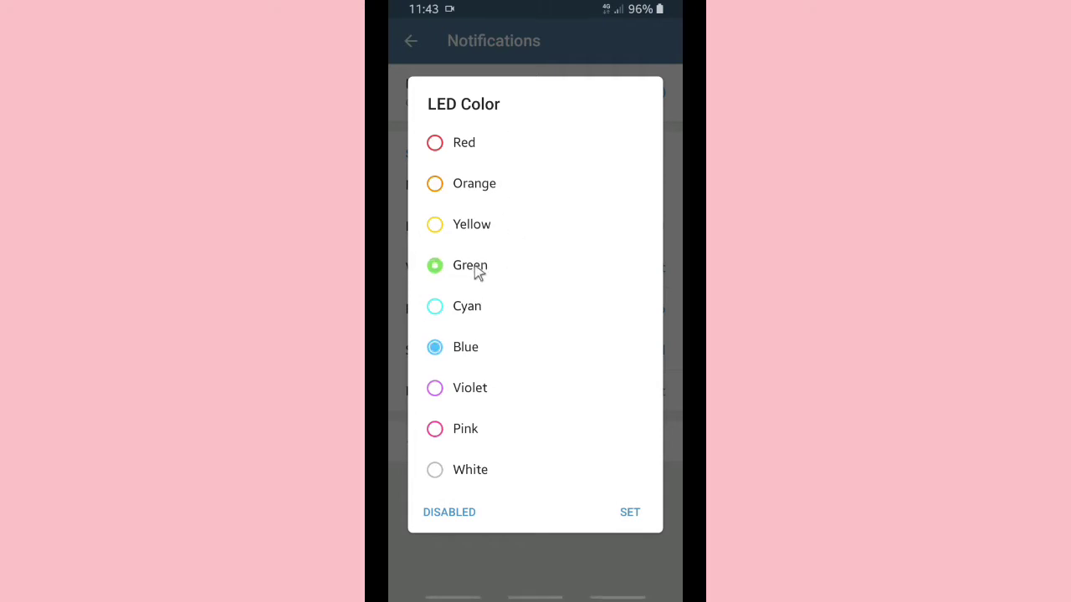
click(629, 513)
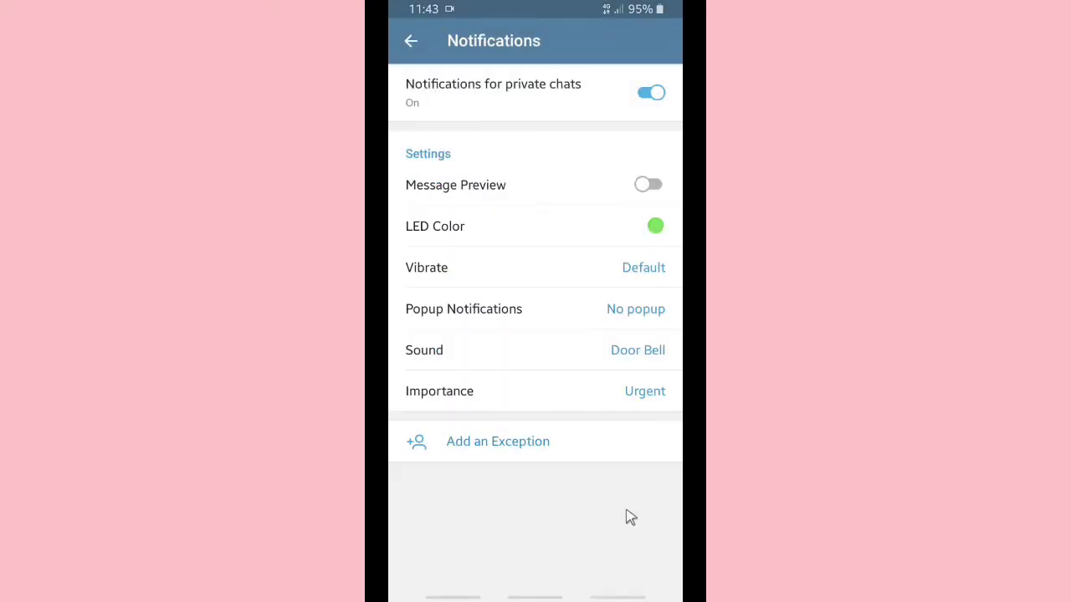
click(652, 265)
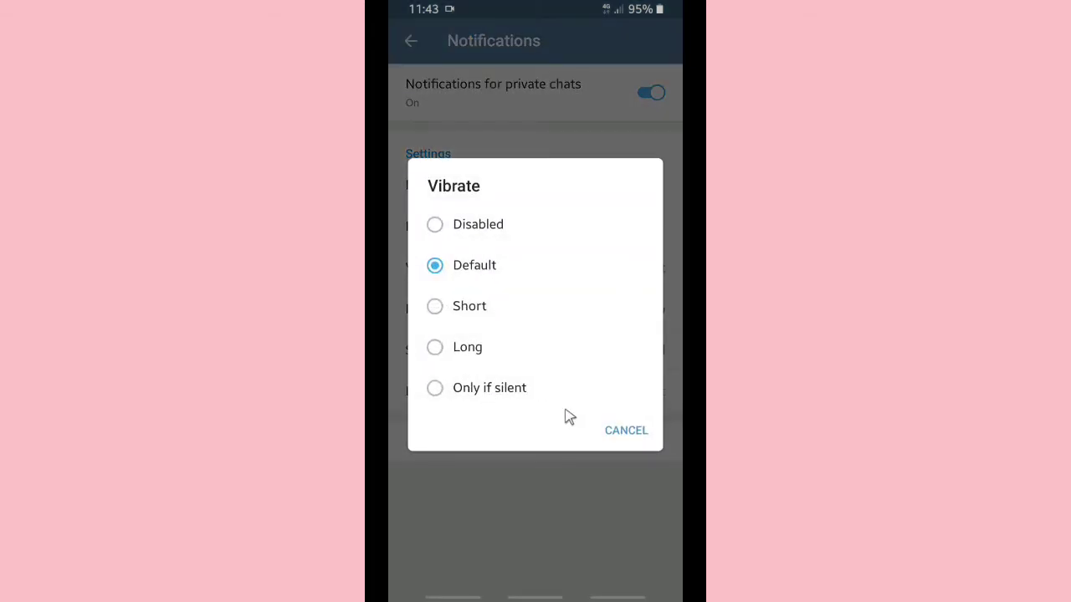
Leave Vibrate at Default, Popup at No popup, Sound at Door Bell and Importance at Urgent
click(612, 431)
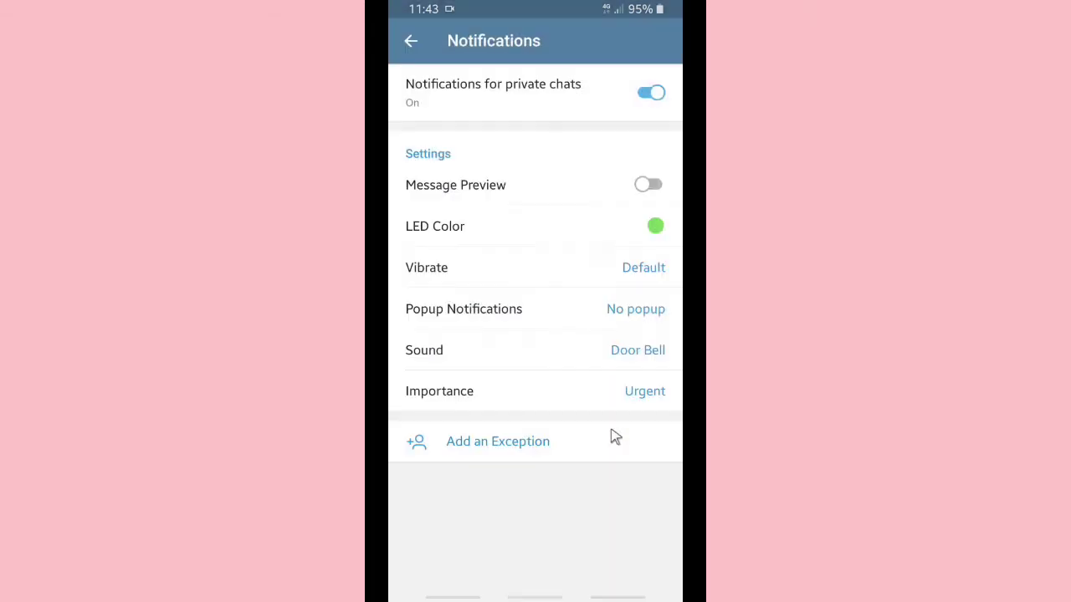
click(544, 314)
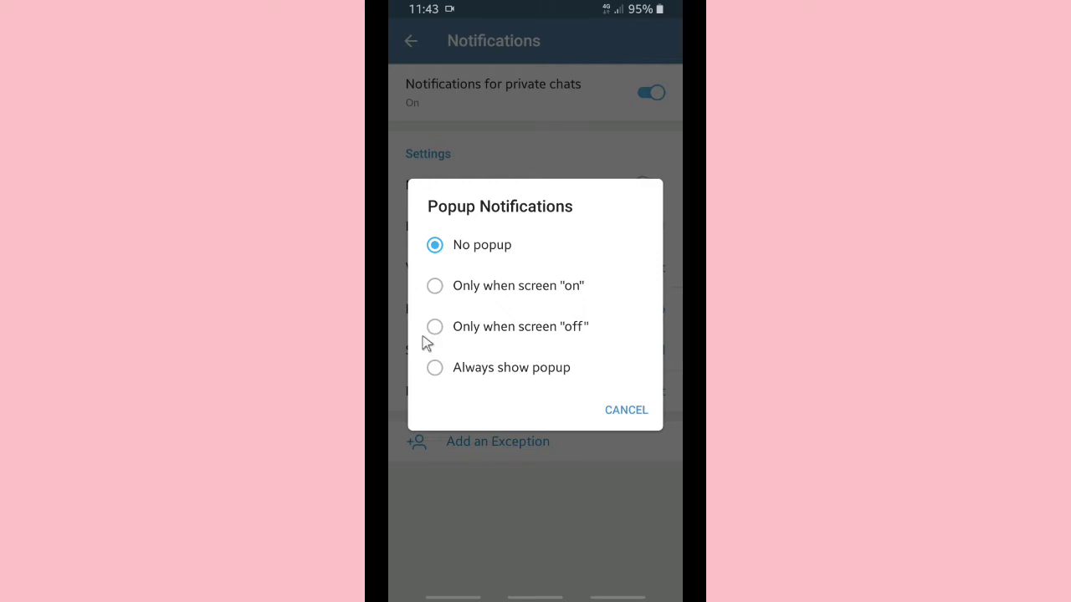
click(626, 410)
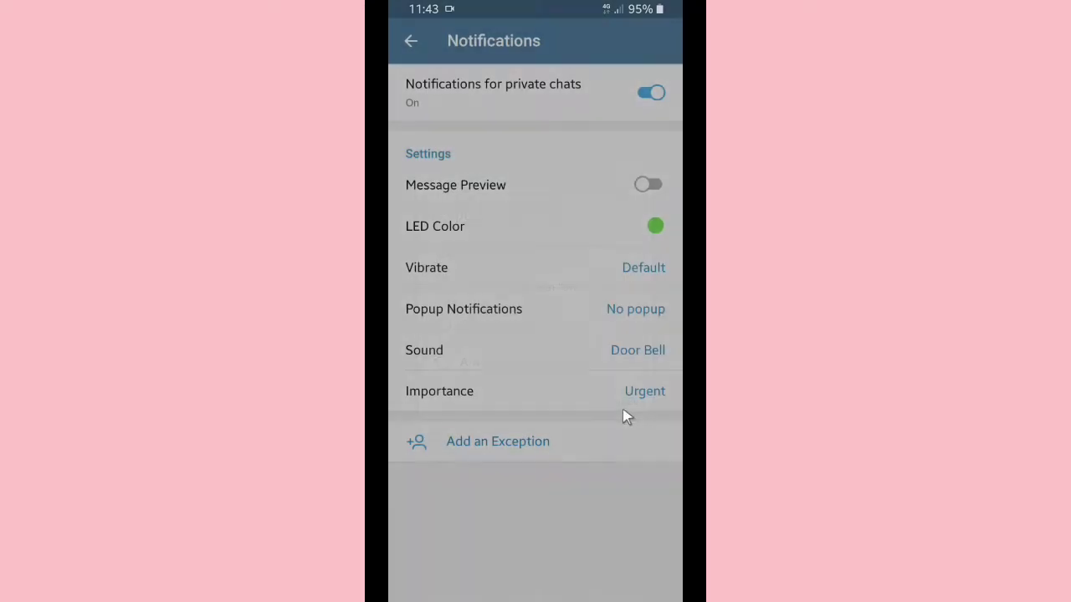
click(614, 357)
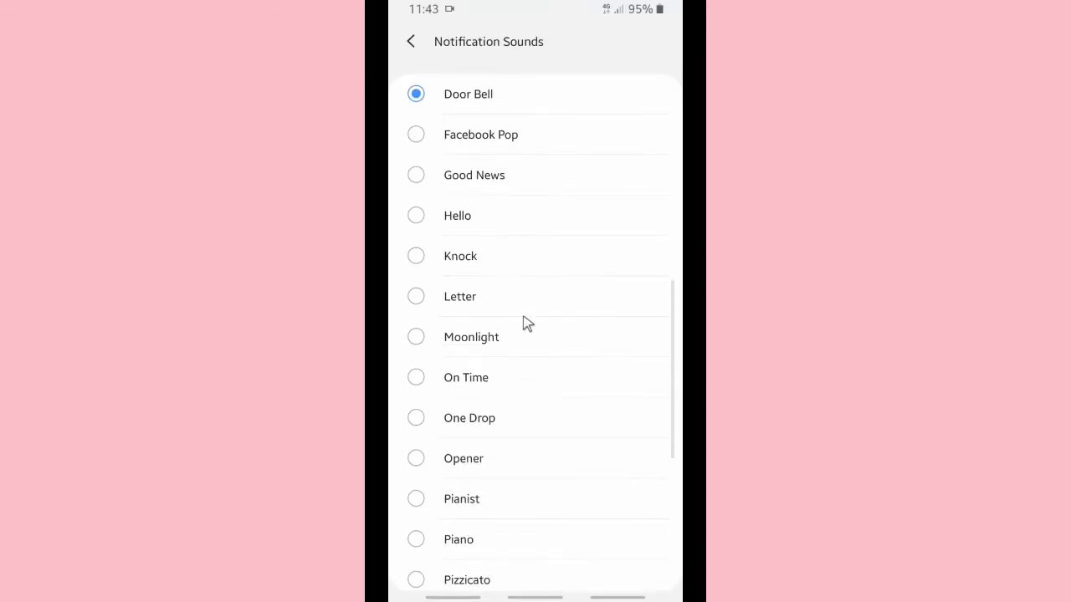
right_click(523, 251)
click(588, 403)
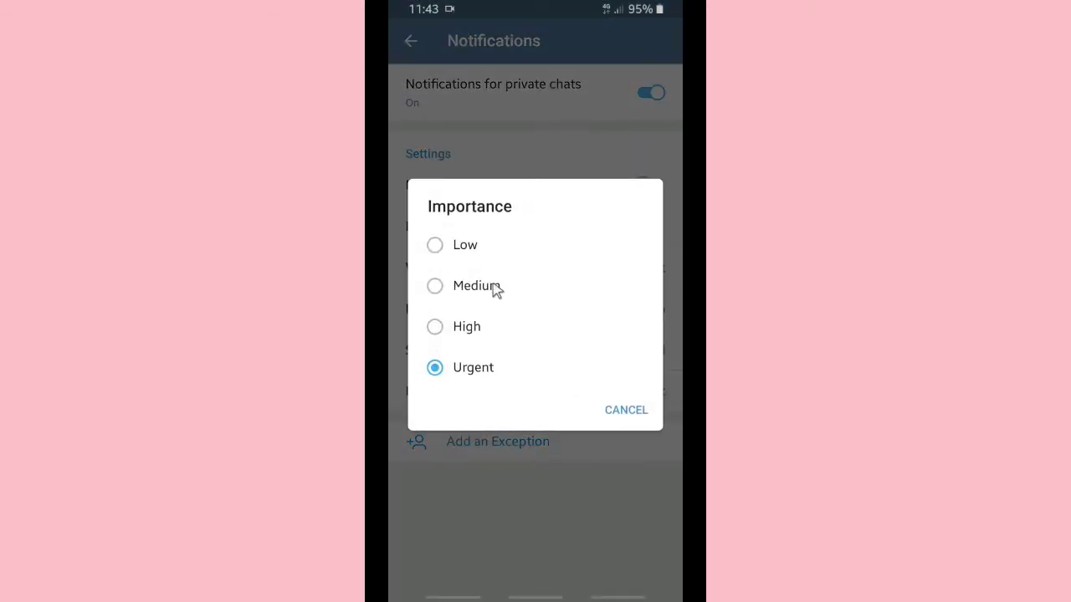
click(645, 409)
Add a private-chat exception for Lovely Mom with popup notifications Enabled and save it
click(499, 452)
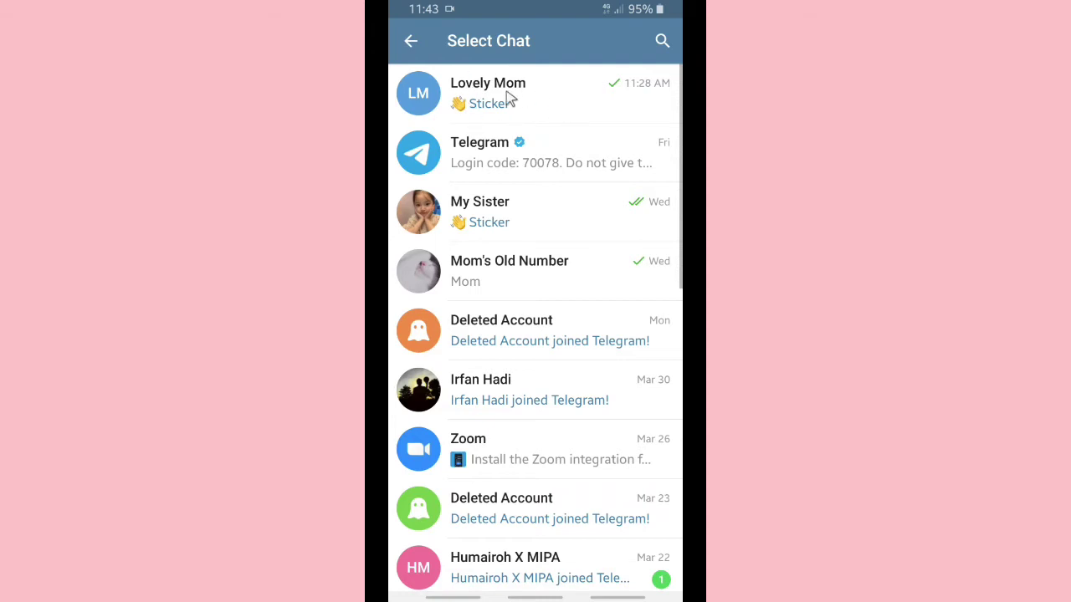
click(533, 105)
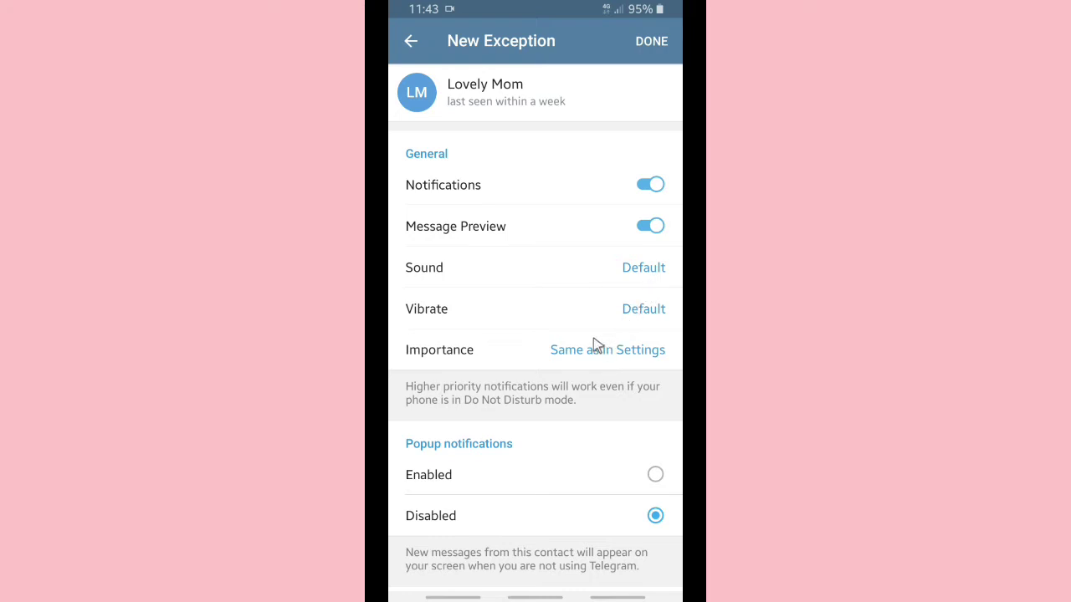
scroll(596, 335, down, 1)
click(597, 426)
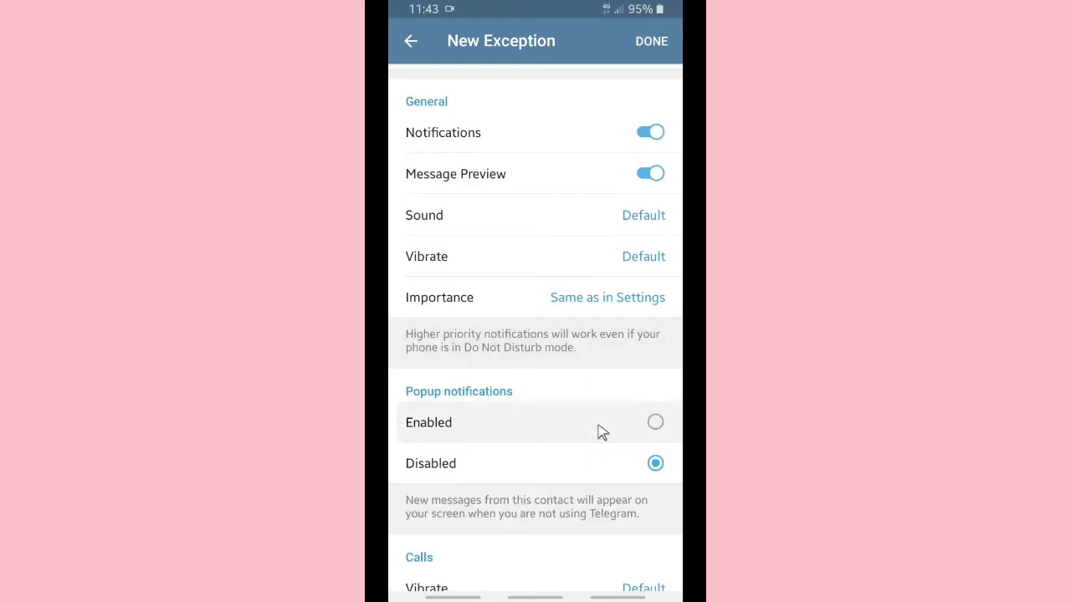
scroll(590, 424, down, 2)
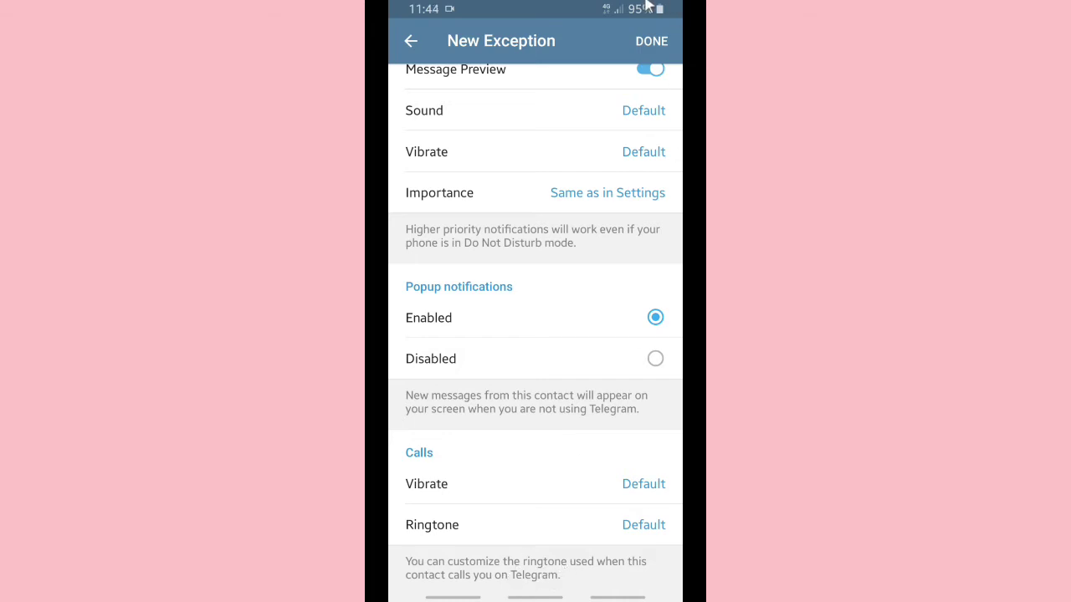
click(658, 41)
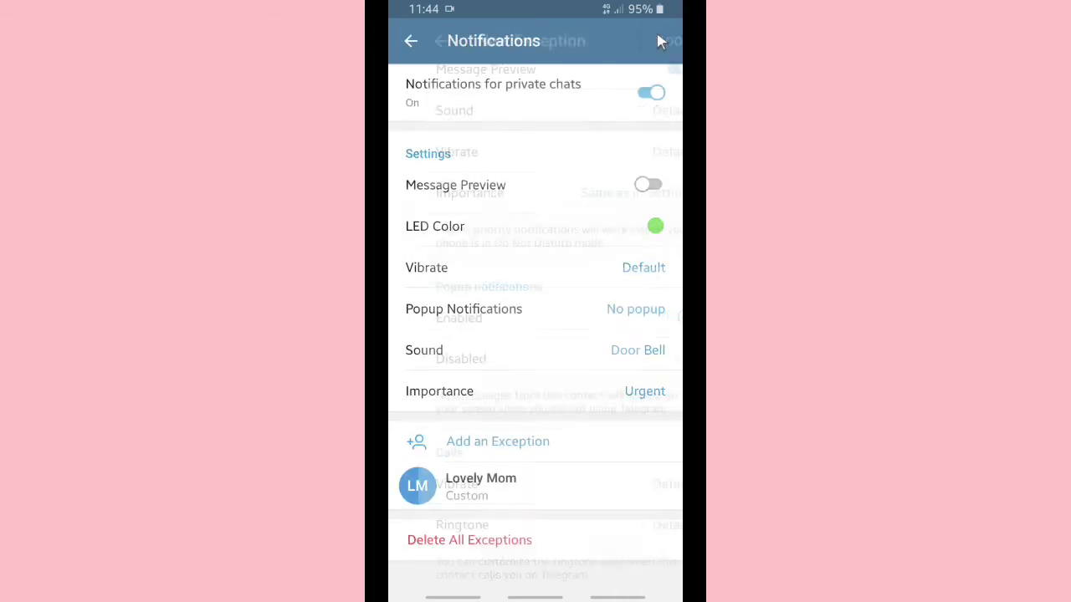
Check the Groups and Channels notification settings without changes, abandoning a group exception
click(411, 41)
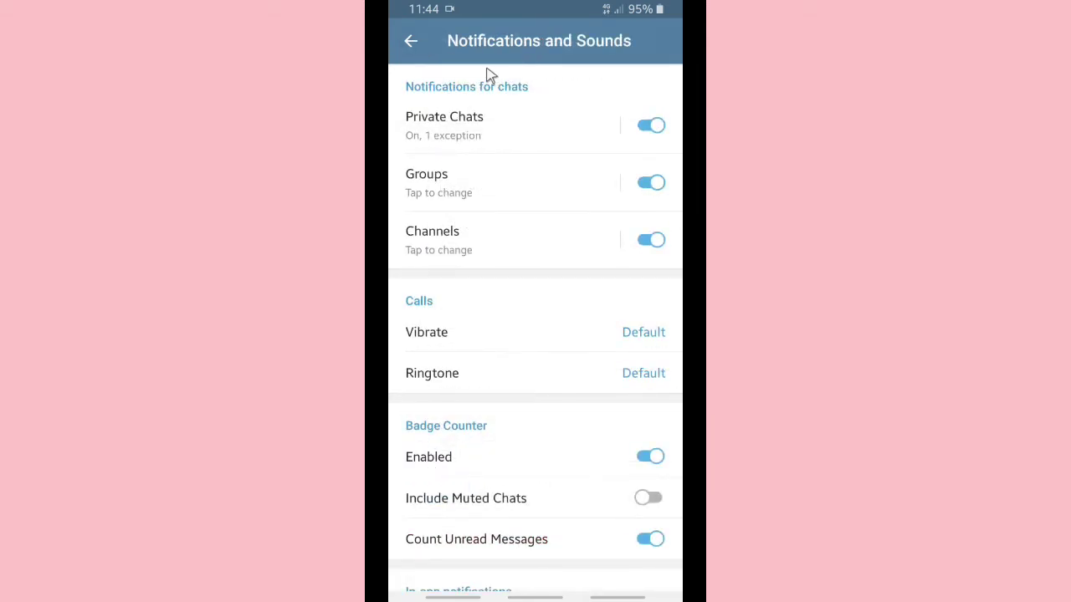
click(517, 188)
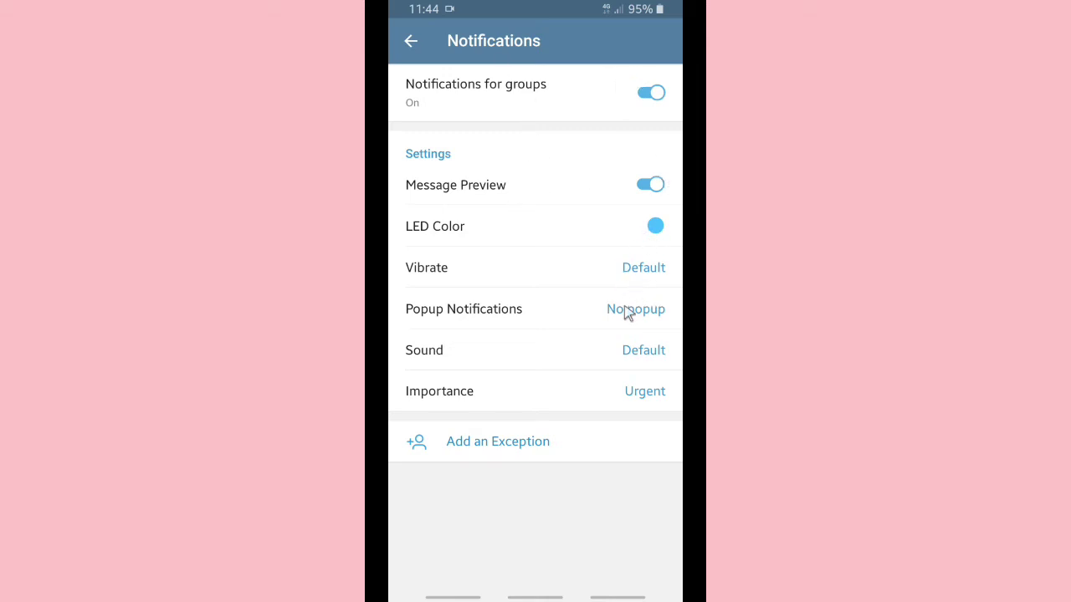
click(512, 443)
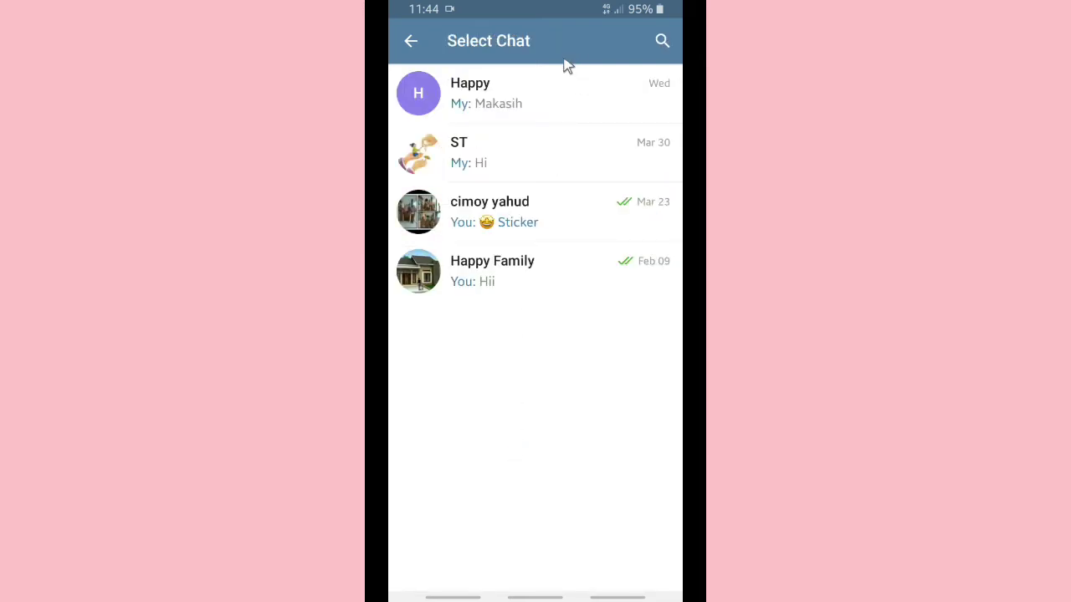
click(411, 46)
click(412, 46)
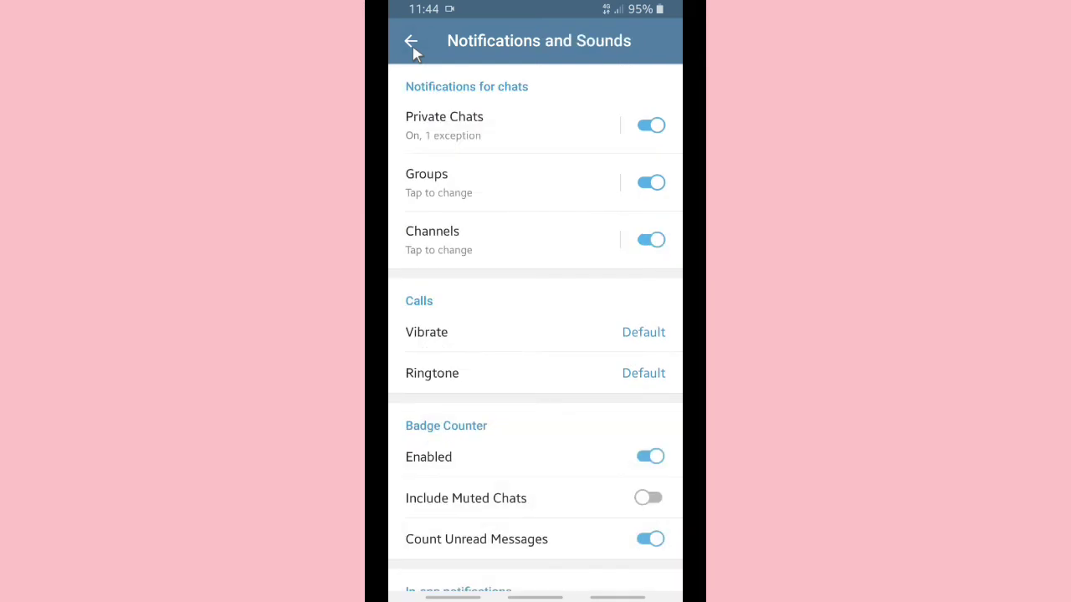
click(479, 237)
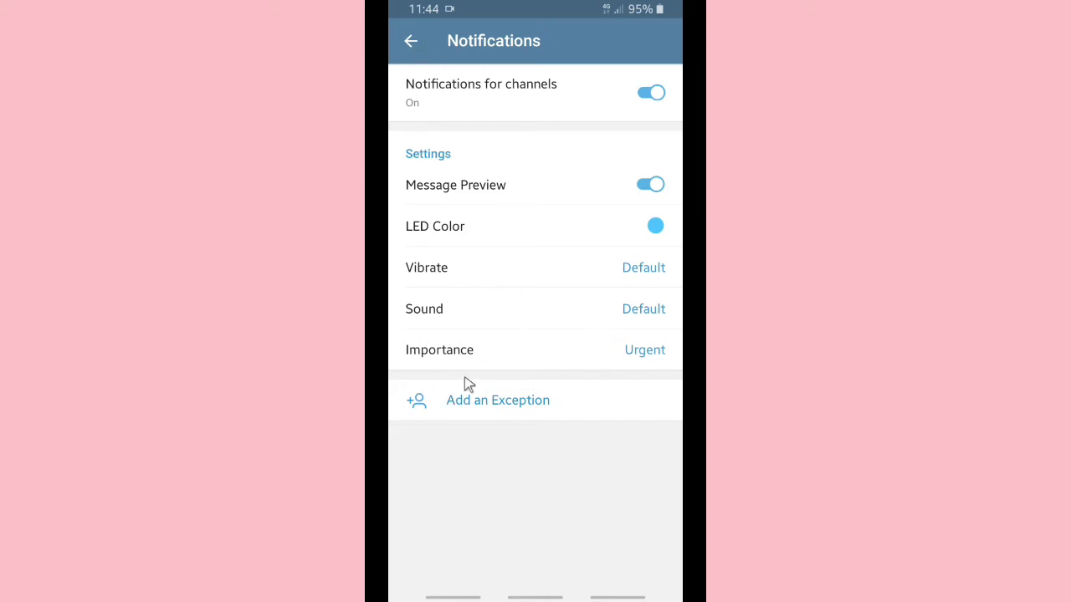
click(409, 47)
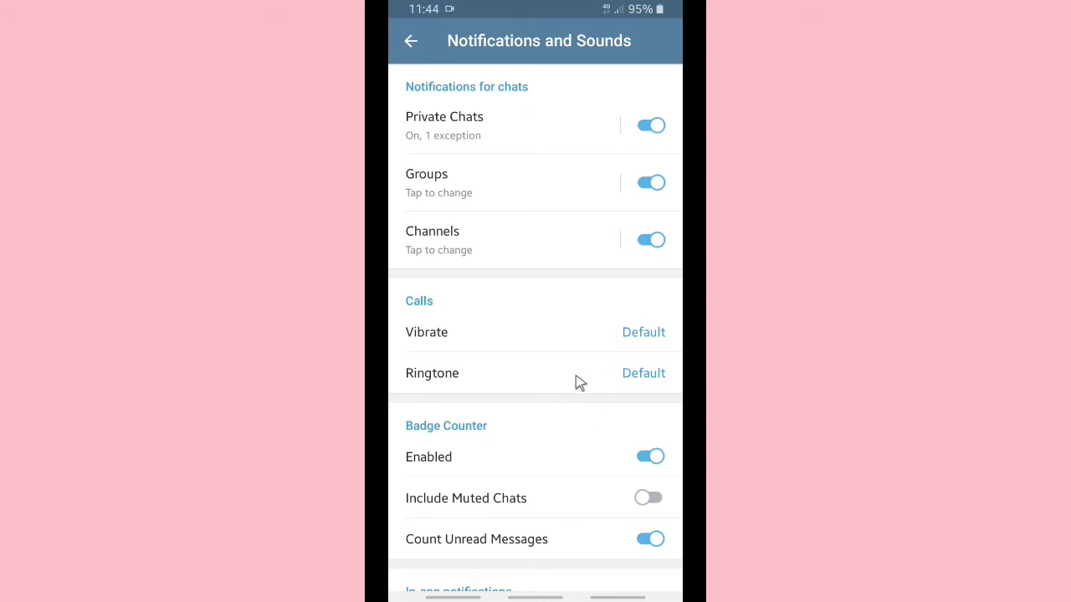
click(440, 333)
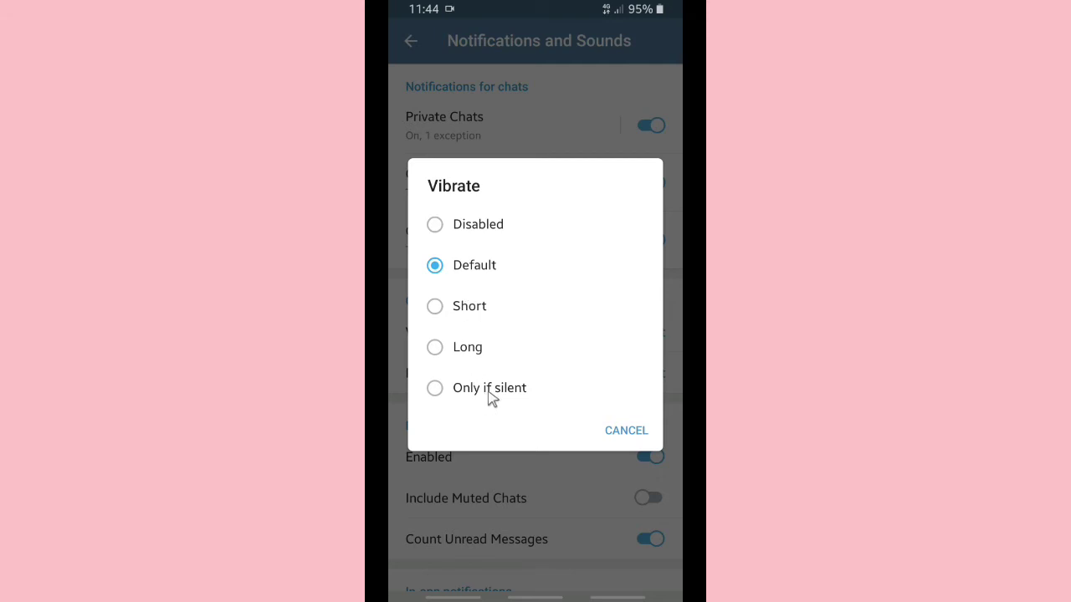
click(617, 431)
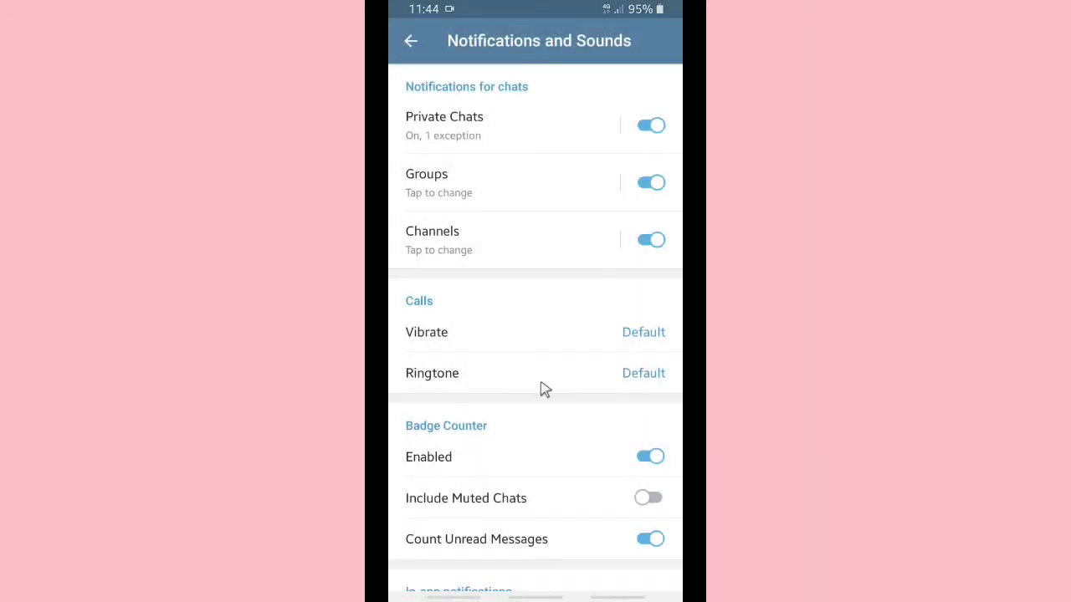
click(468, 376)
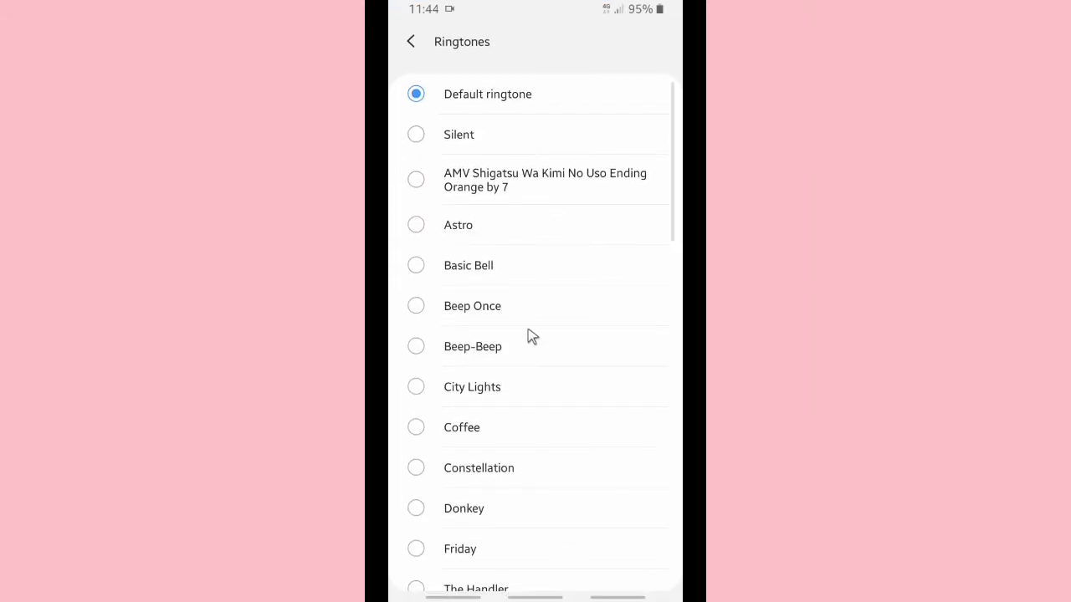
scroll(511, 302, down, 5)
scroll(514, 308, down, 10)
key(Escape)
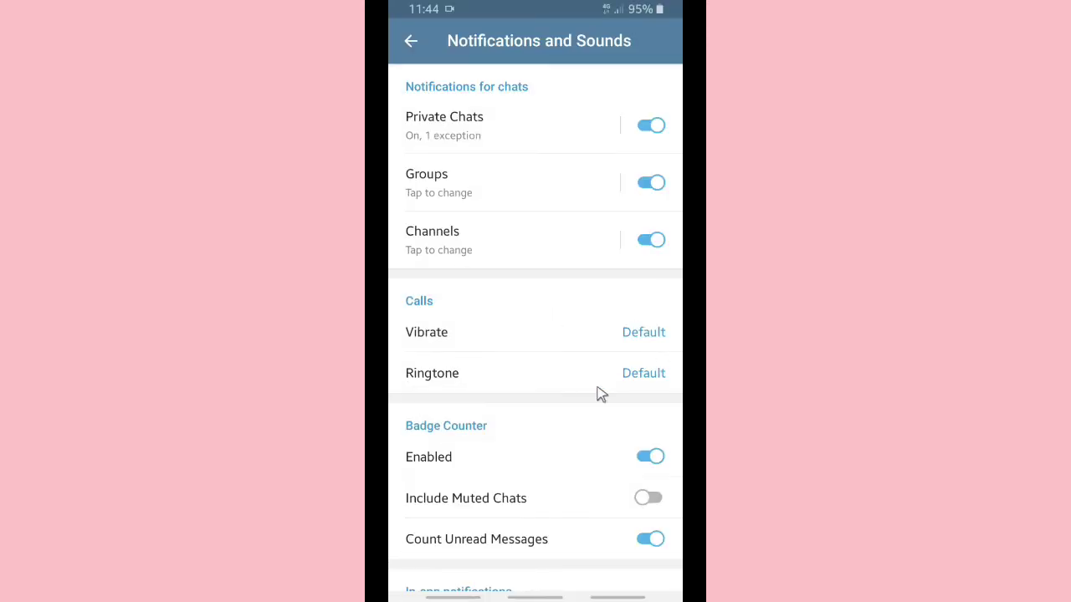
scroll(502, 454, down, 1)
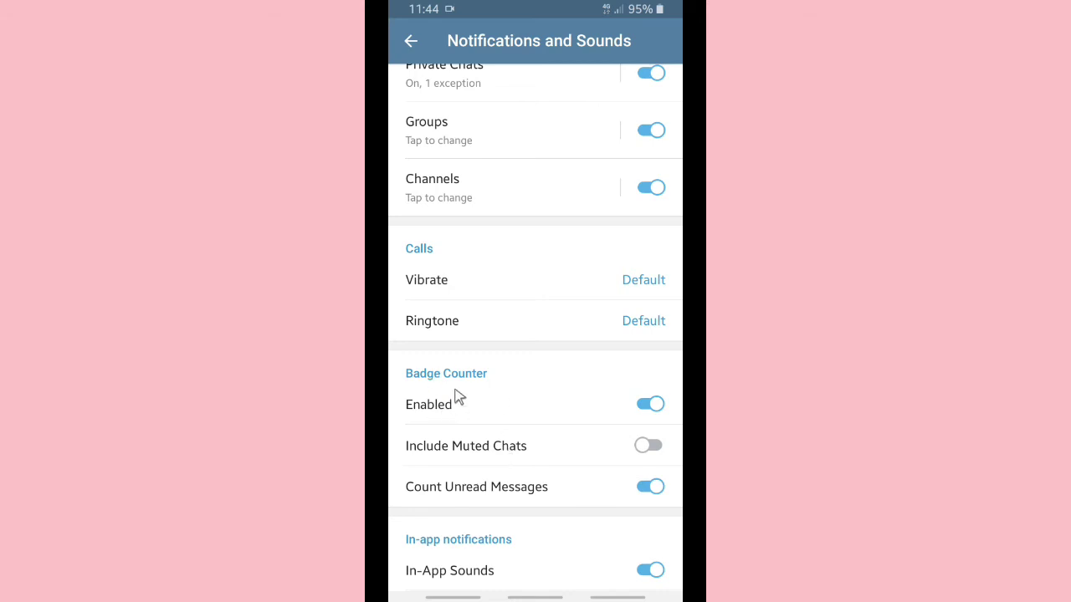
click(418, 50)
click(414, 46)
click(418, 52)
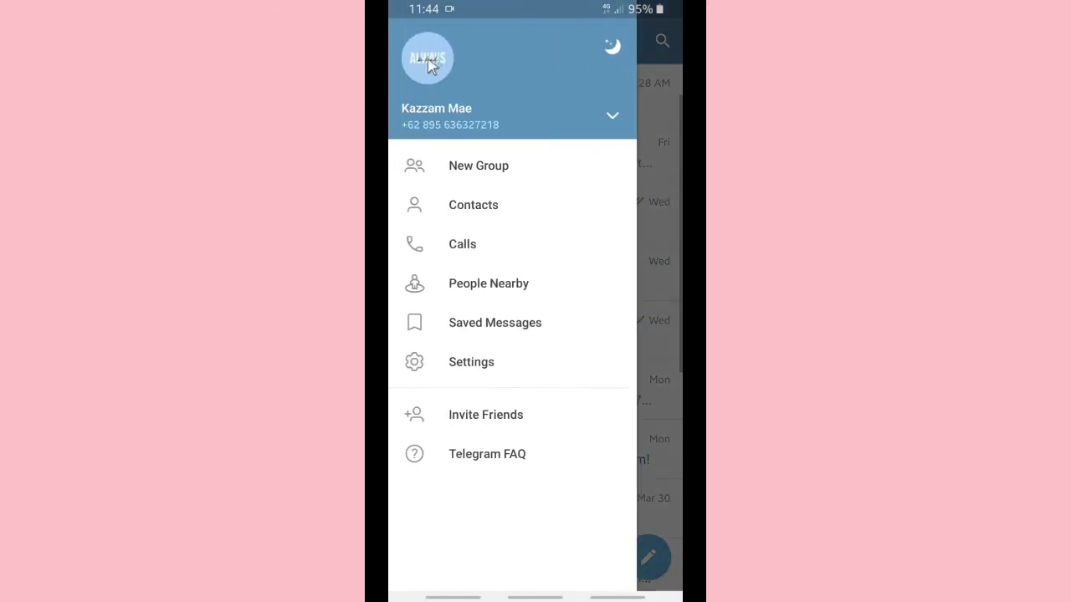
click(633, 223)
right_click(633, 223)
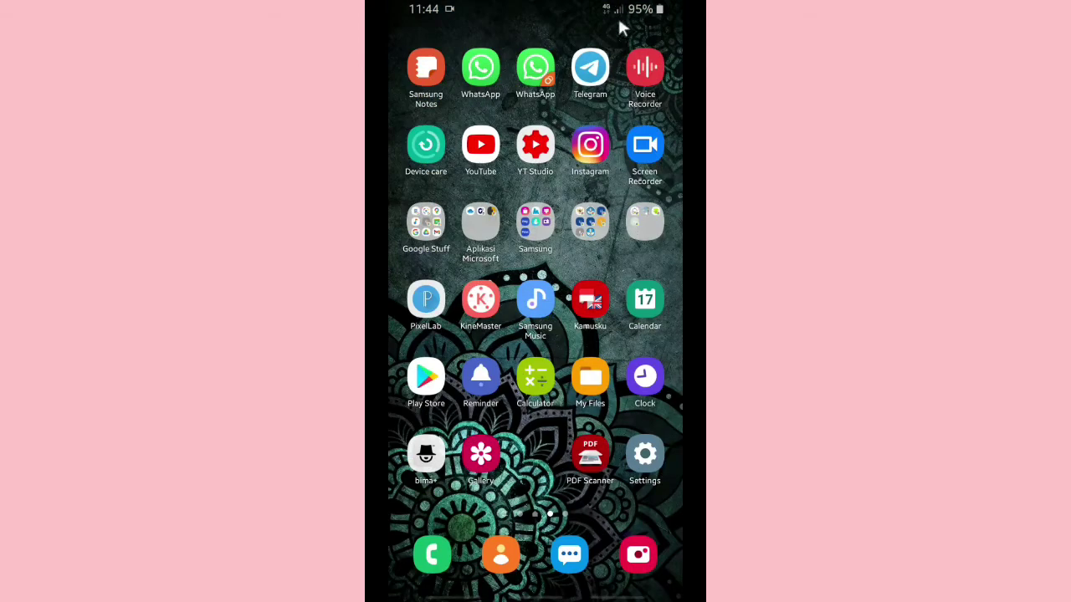
click(604, 67)
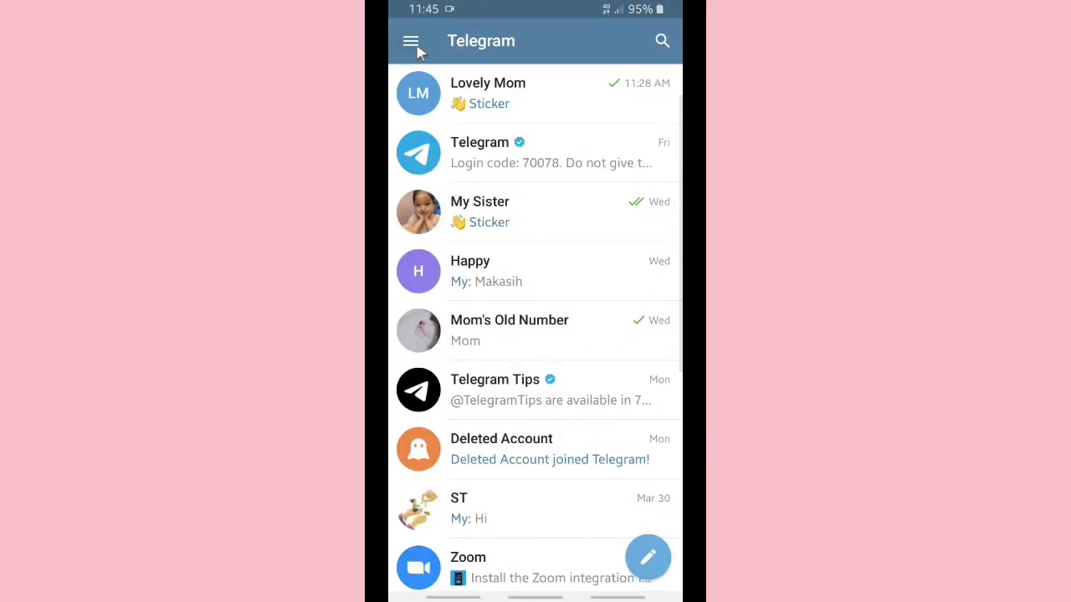
click(415, 46)
click(495, 366)
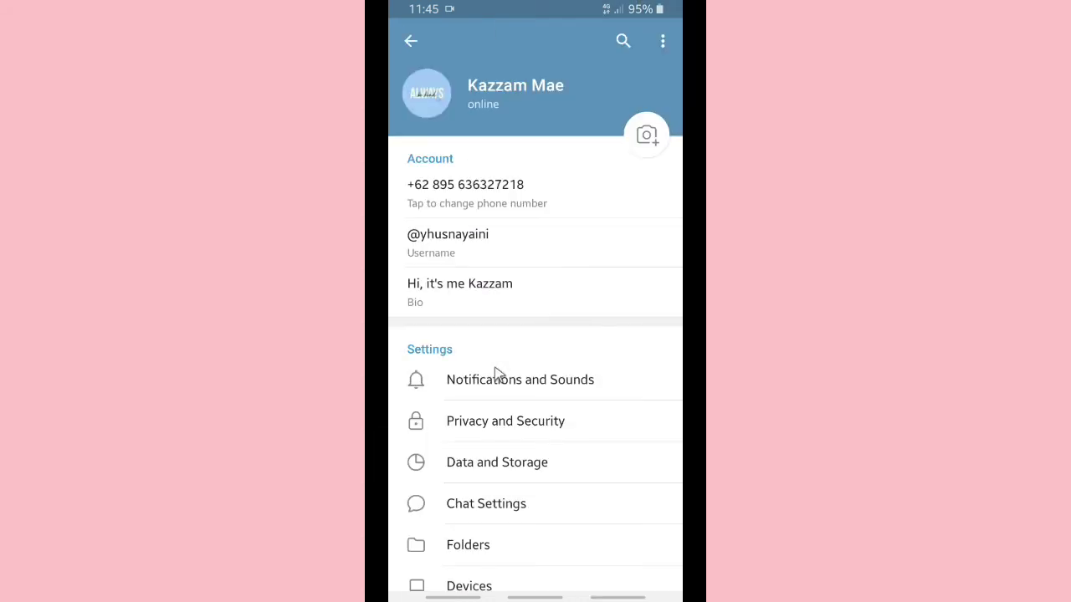
click(504, 385)
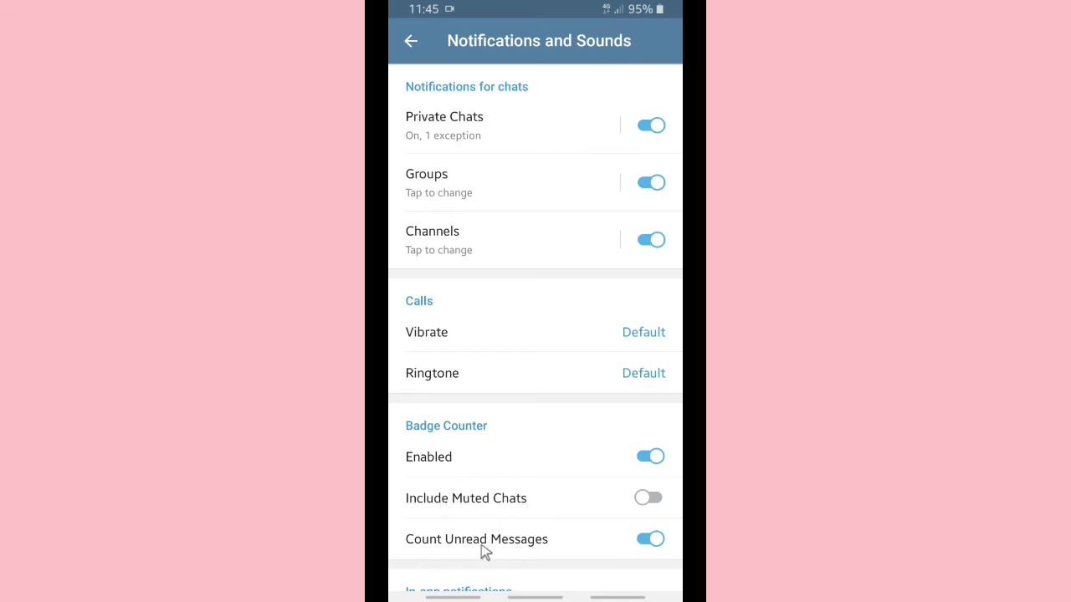
scroll(571, 529, down, 3)
scroll(571, 529, down, 8)
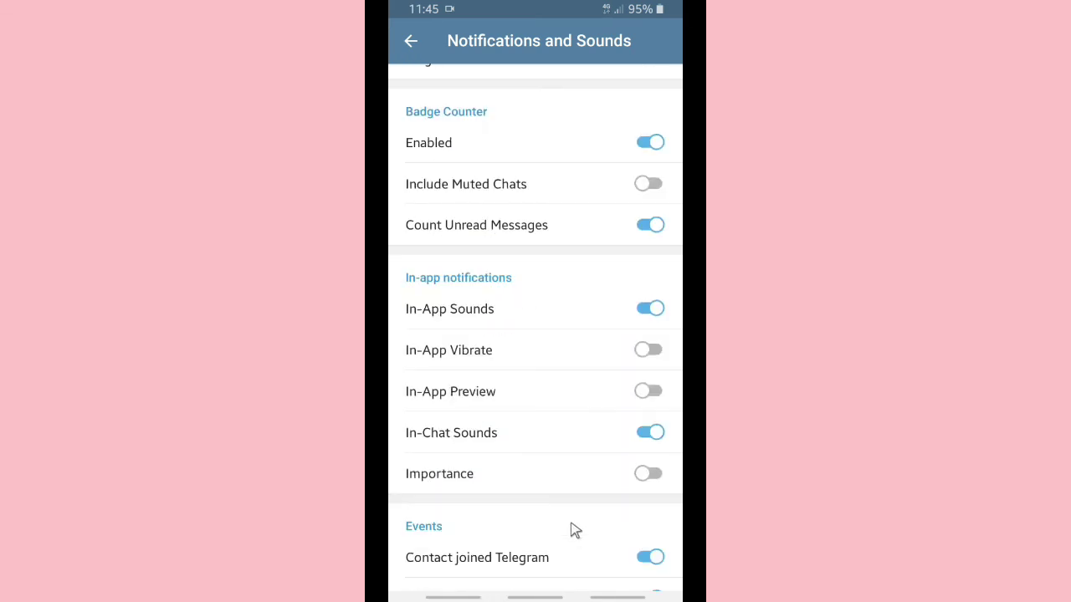
scroll(576, 529, up, 2)
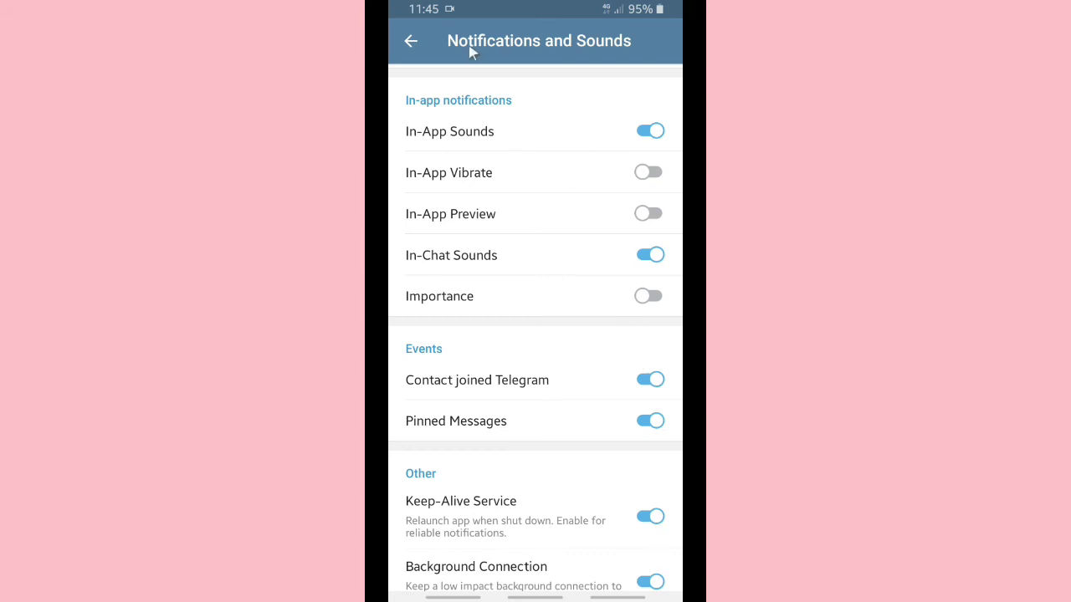
Back out of settings to the chat list and scroll through the chats
click(412, 41)
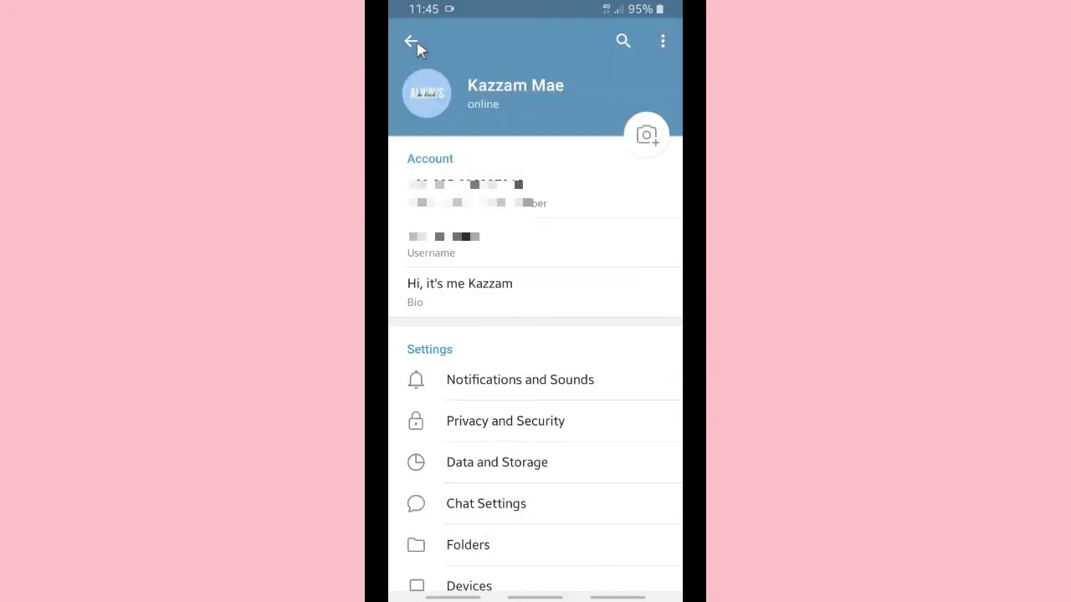
click(416, 44)
scroll(505, 410, down, 1)
scroll(506, 409, down, 5)
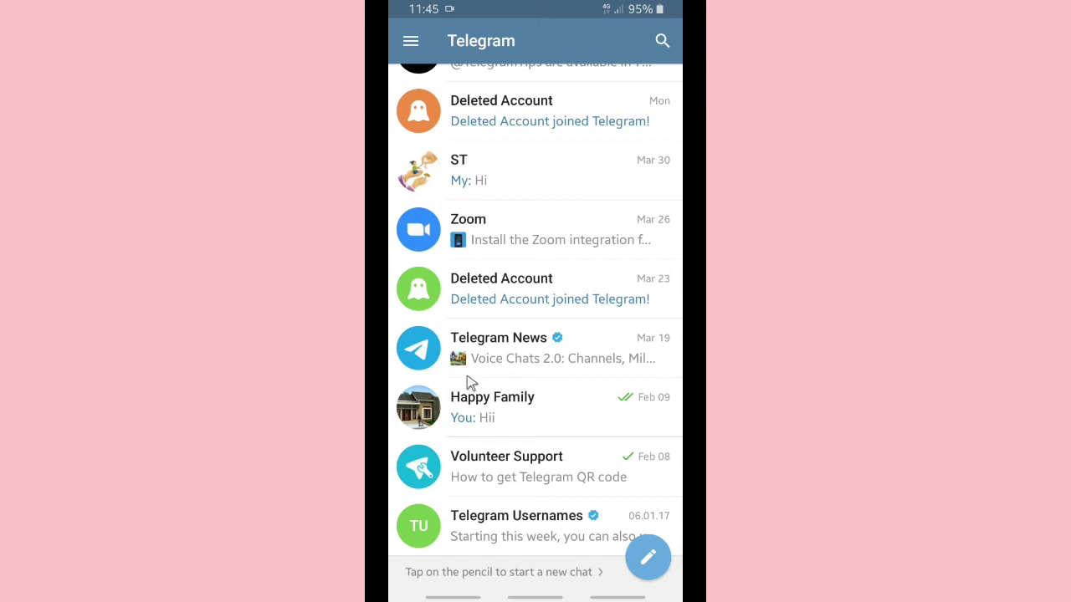
scroll(505, 383, up, 5)
scroll(517, 343, down, 5)
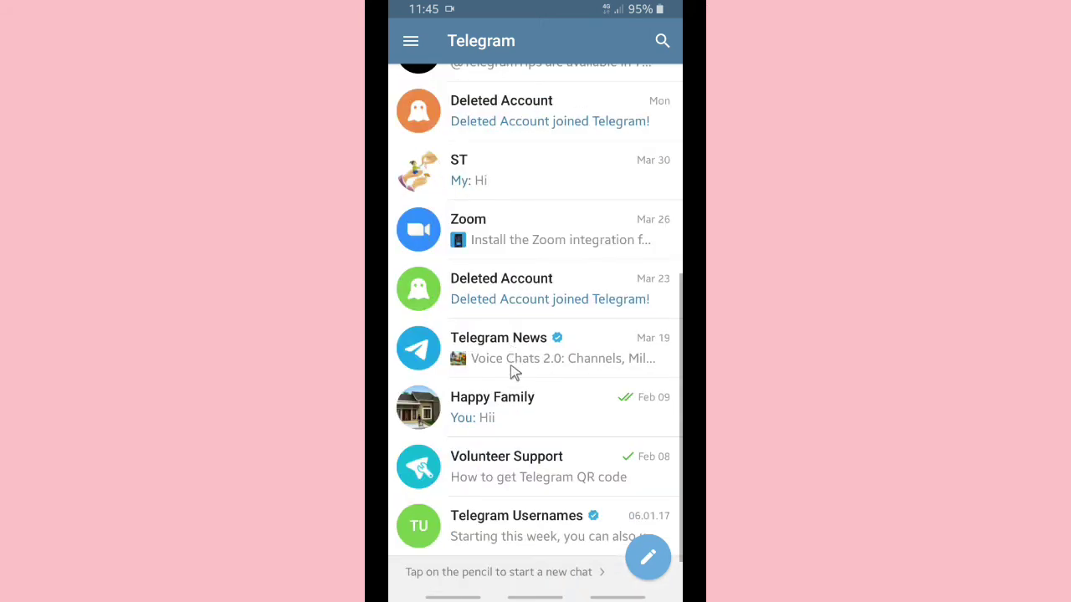
scroll(513, 373, up, 5)
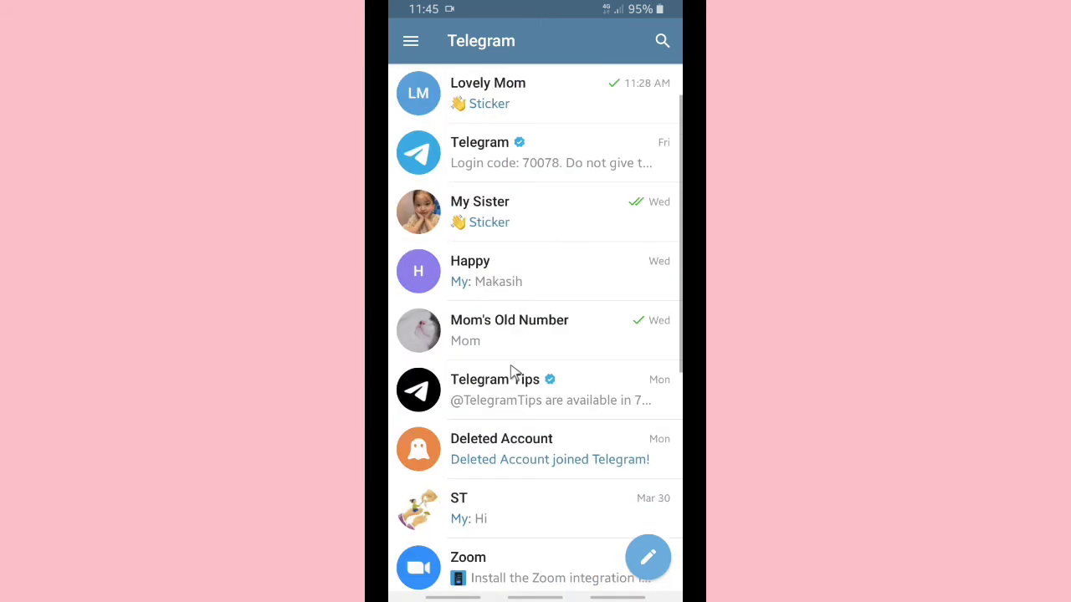
Switch off the Contact joined Telegram event in Notifications and Sounds, keeping Pinned Messages on
click(410, 38)
click(443, 374)
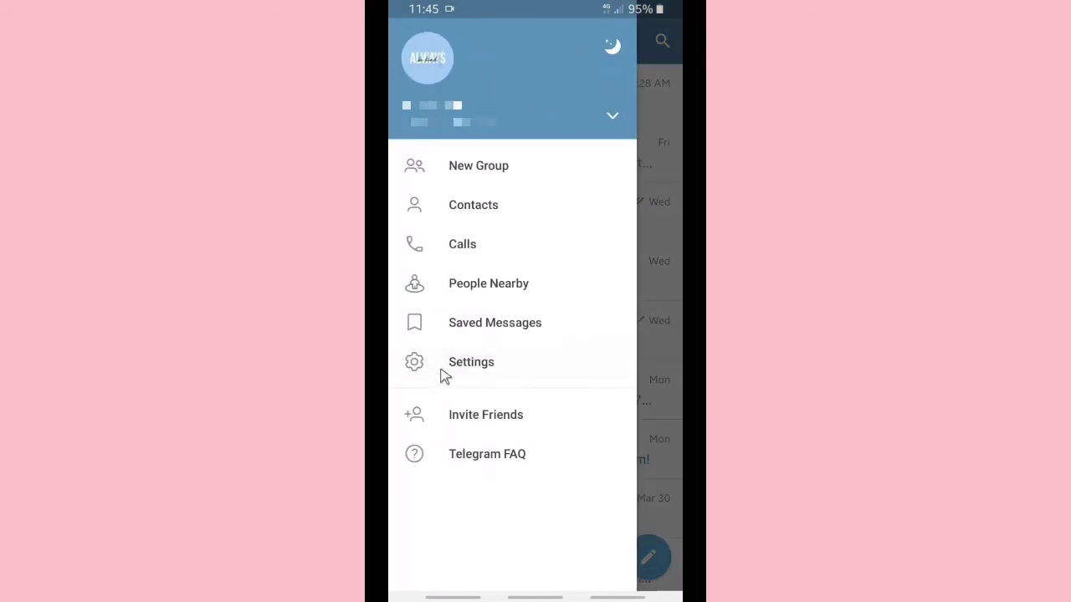
click(477, 389)
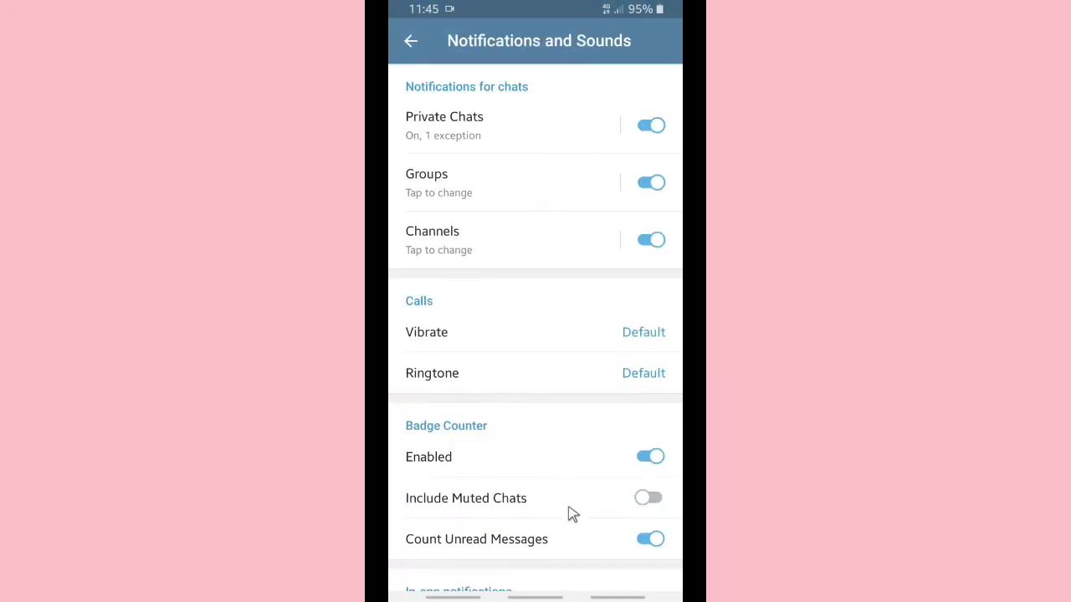
scroll(571, 510, down, 2)
scroll(571, 514, down, 6)
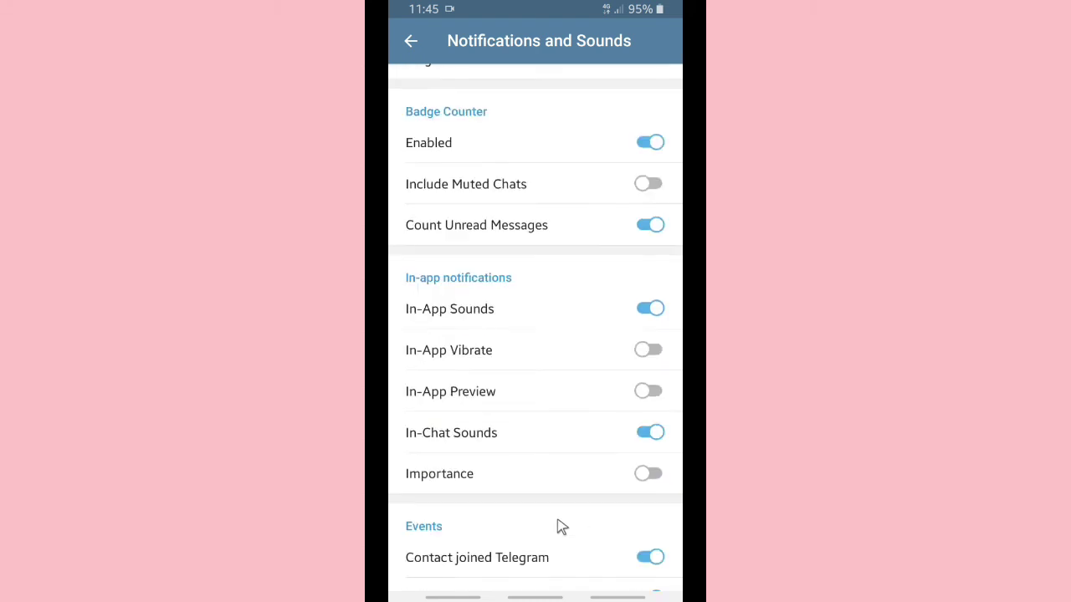
click(644, 454)
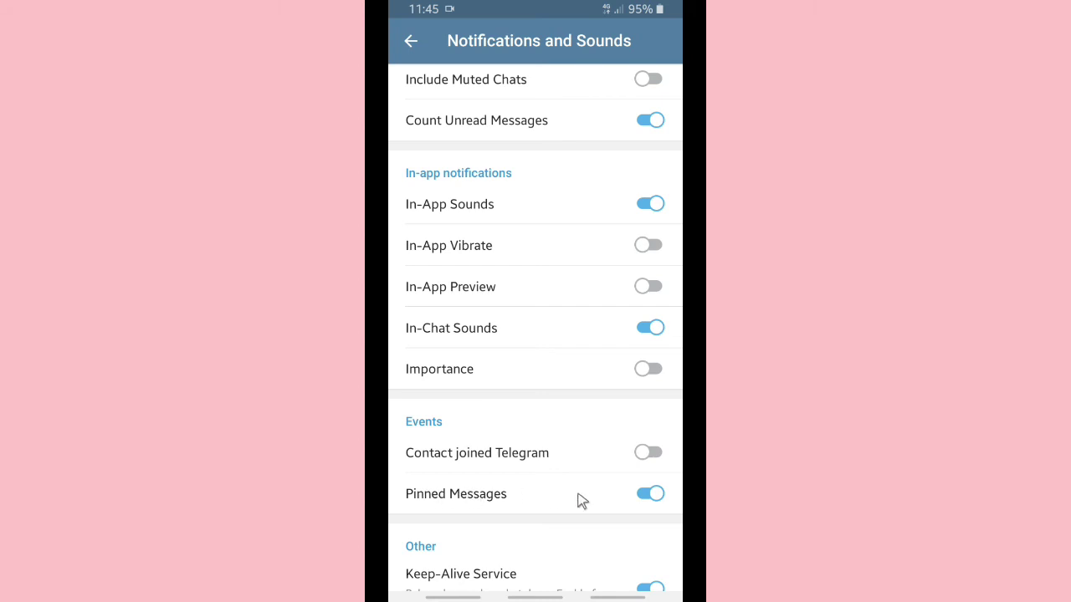
Check Repeat Notifications and leave it at 1 hour
scroll(560, 507, down, 2)
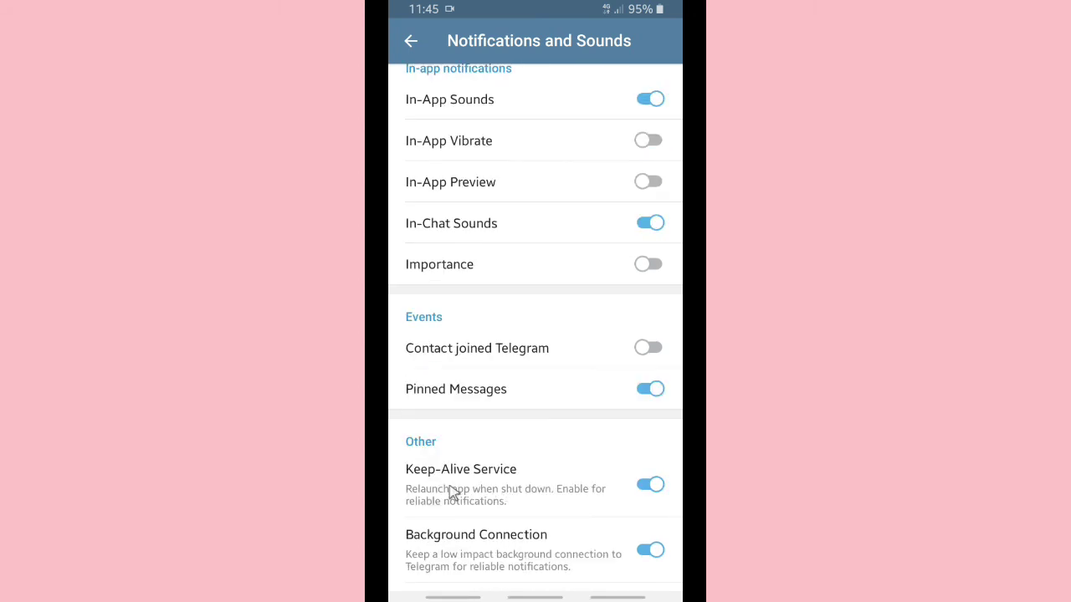
scroll(561, 512, down, 3)
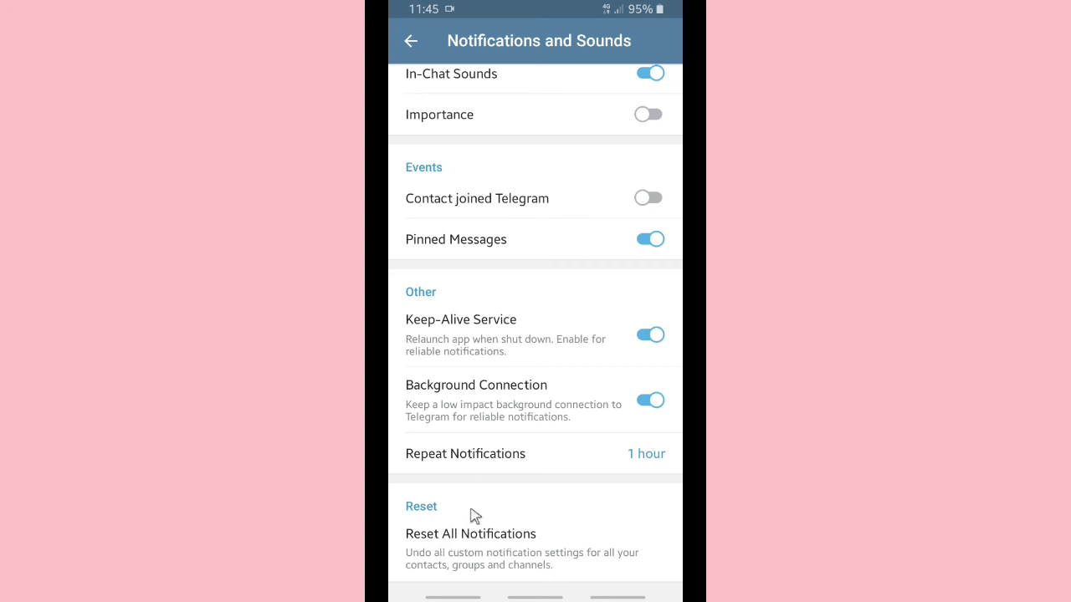
click(491, 454)
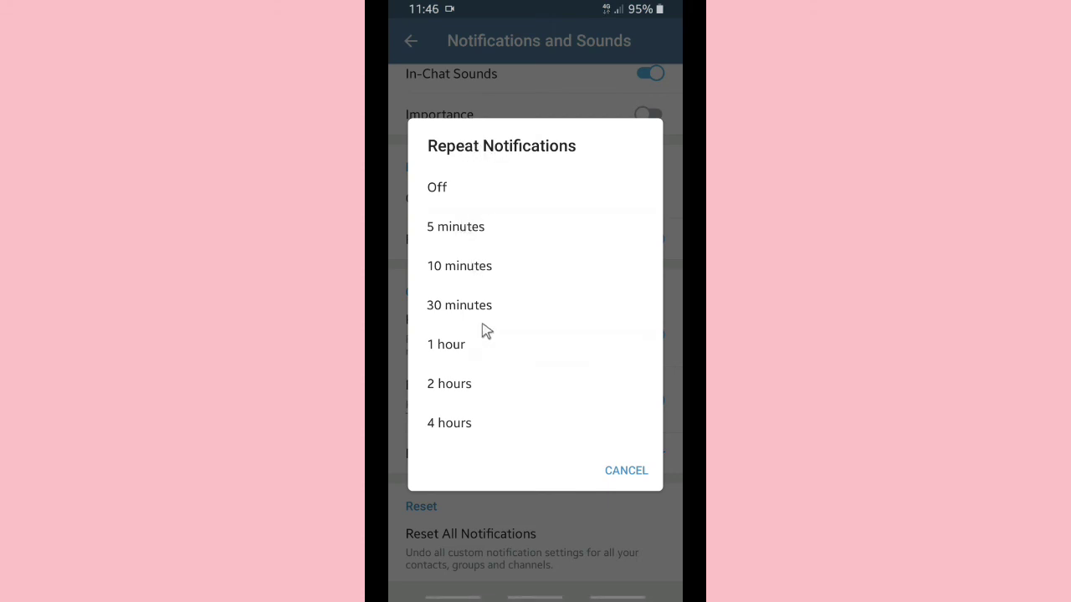
click(622, 470)
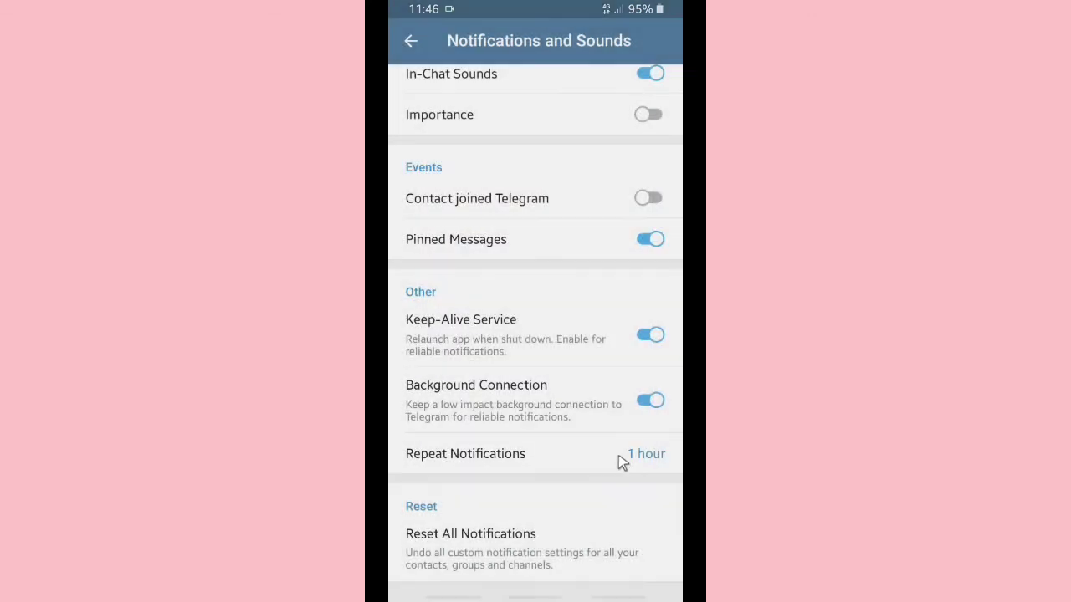
Exit Telegram back to the Android home screen
click(410, 41)
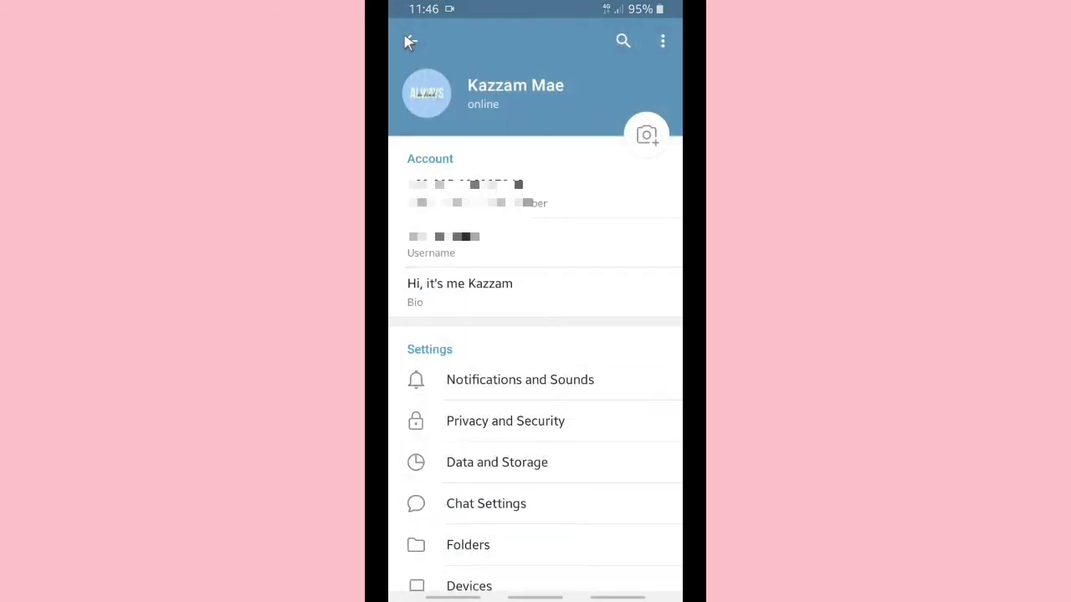
click(409, 41)
right_click(409, 42)
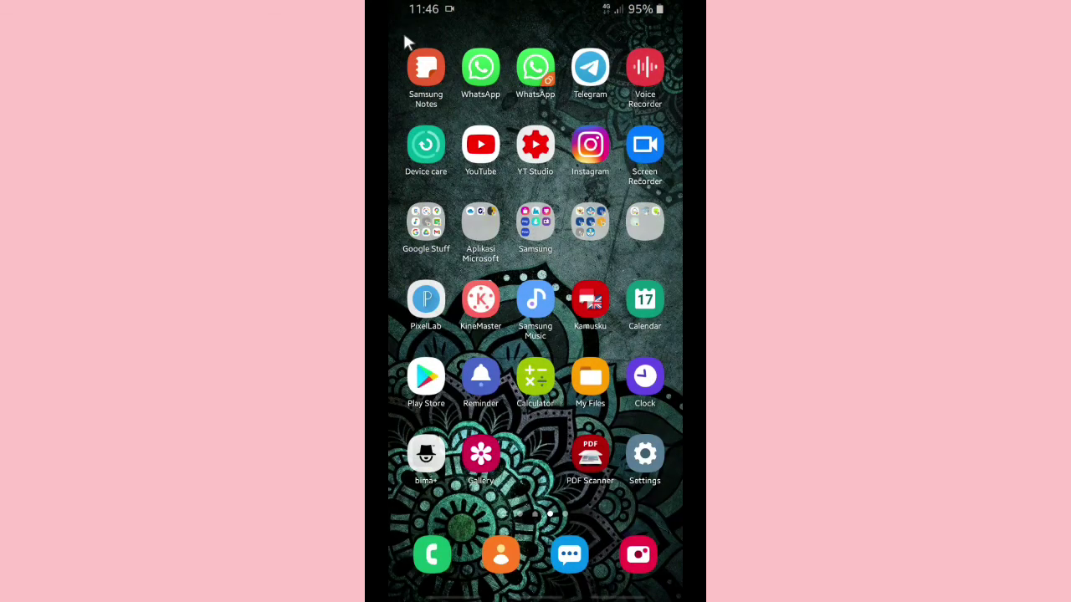